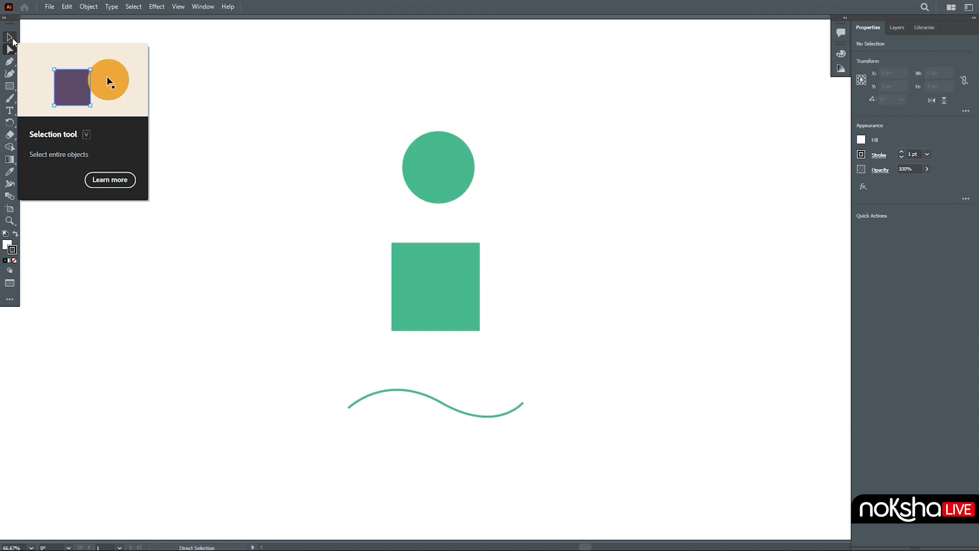
Step: With the Selection tool, select the circle, the square and the wave one at a time
{"action": "left_click", "coordinate": [13, 39]}
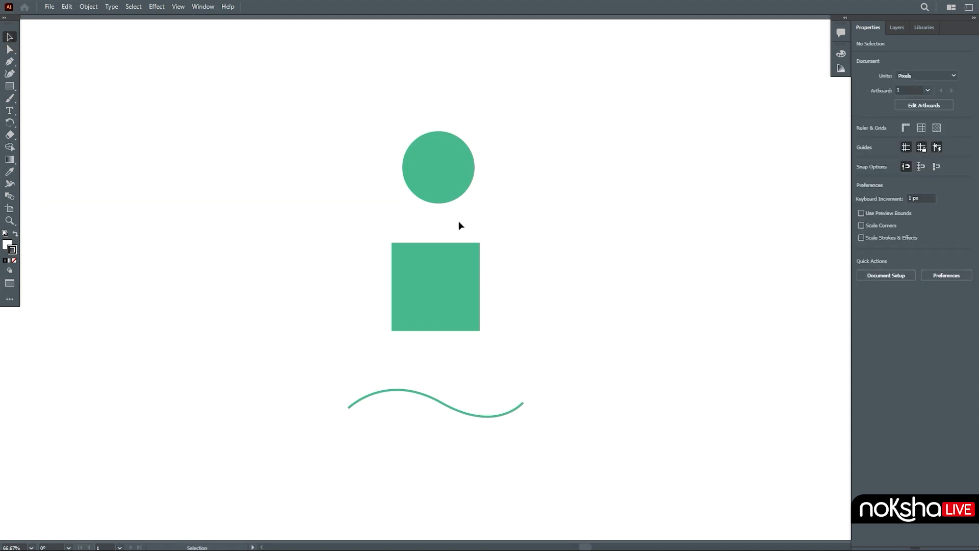
{"action": "left_click", "coordinate": [445, 193]}
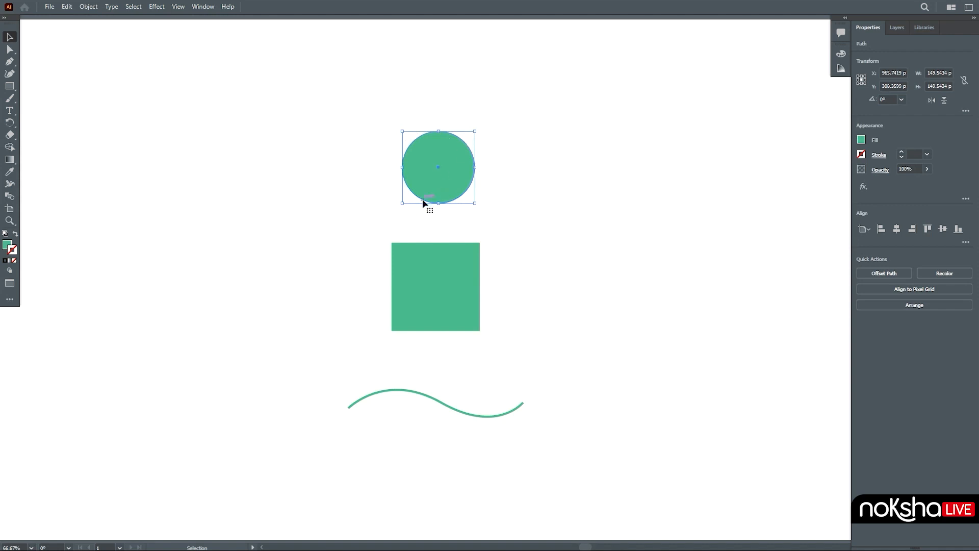
{"action": "left_click", "coordinate": [437, 302]}
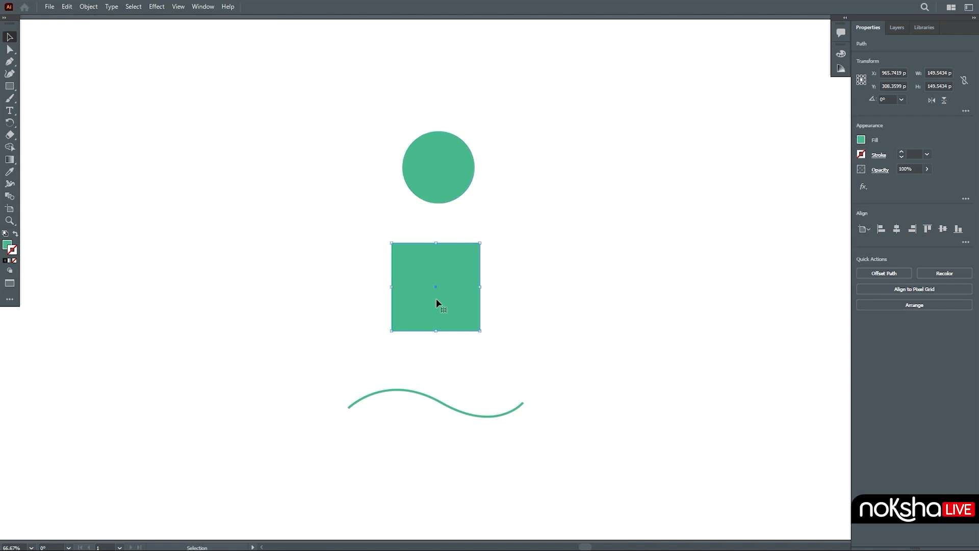
{"action": "left_click", "coordinate": [423, 397]}
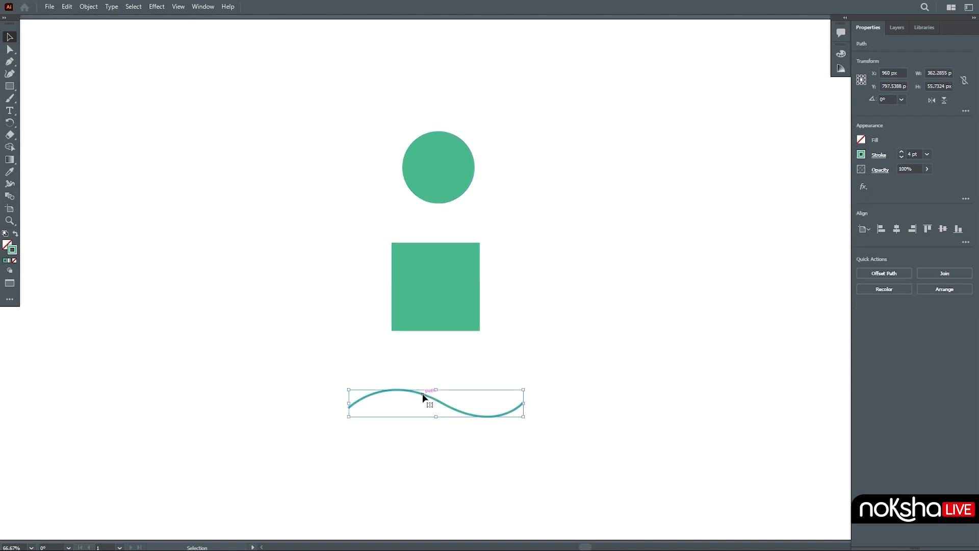
Step: Select the circle, add the square and the wave to the selection, then clear the selection
{"action": "left_click", "coordinate": [437, 193]}
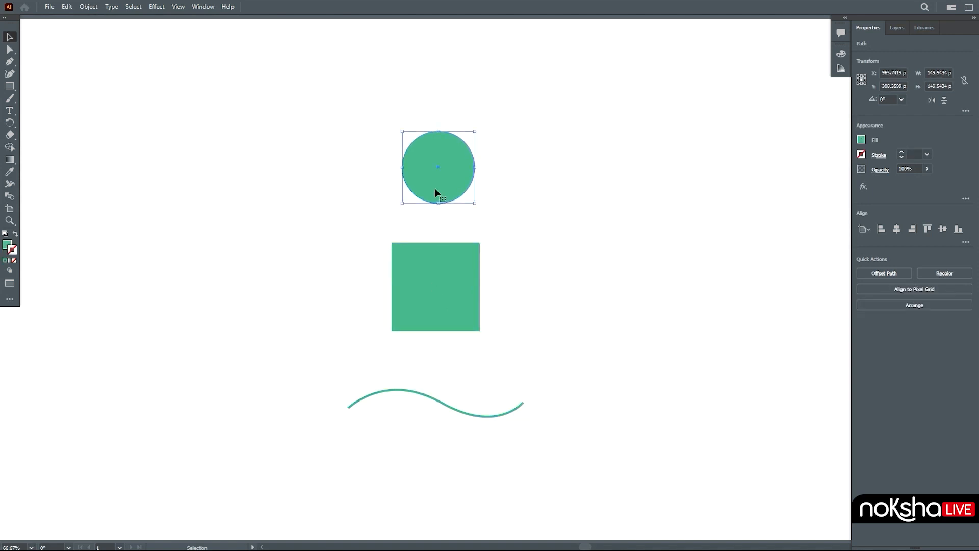
{"action": "left_click", "coordinate": [442, 280], "text": "shift"}
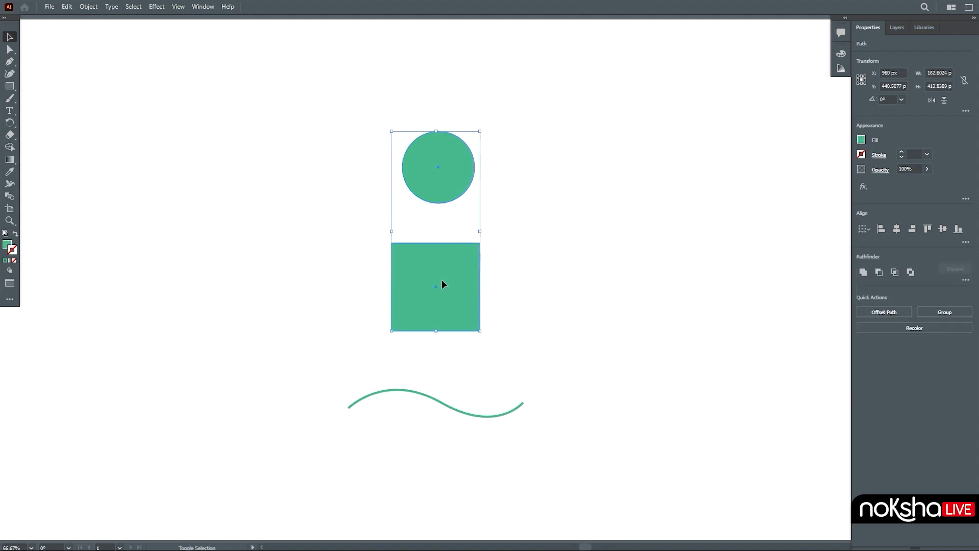
{"action": "left_click", "coordinate": [425, 398], "text": "shift"}
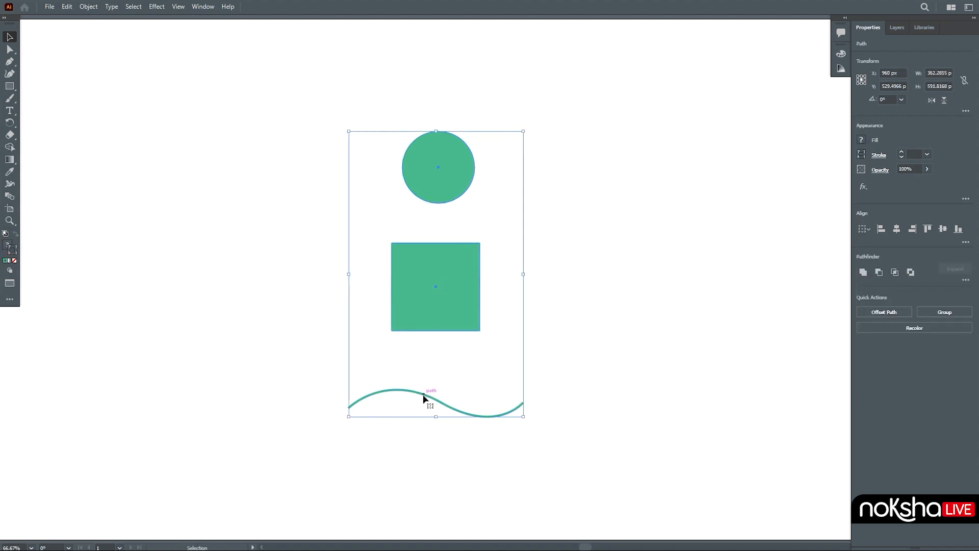
{"action": "left_click", "coordinate": [575, 295]}
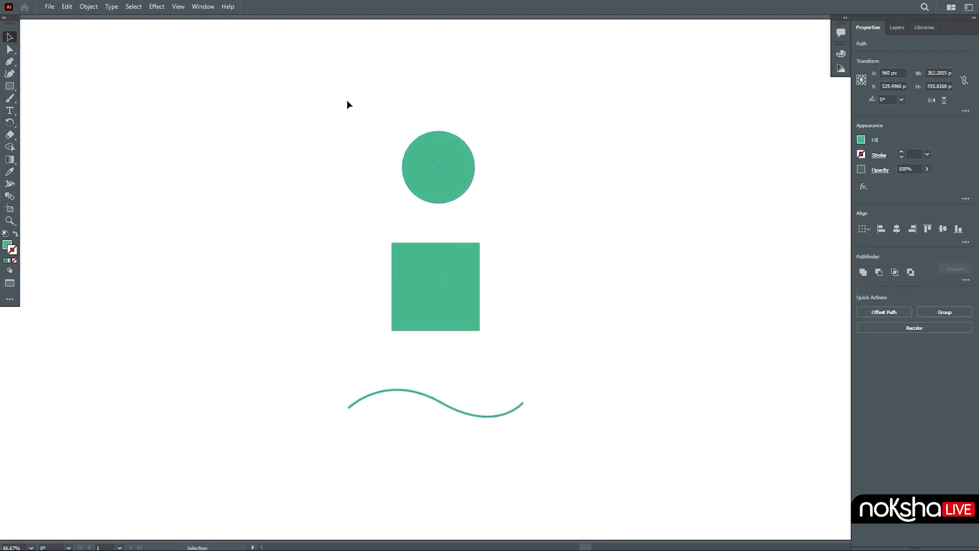
{"action": "left_click_drag", "start_coordinate": [548, 386], "coordinate": [566, 444]}
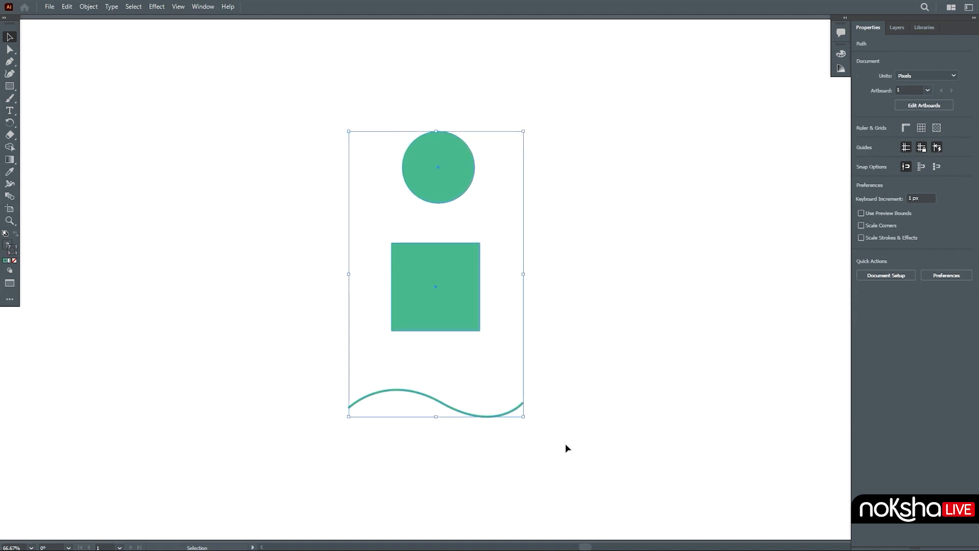
{"action": "left_click", "coordinate": [565, 440]}
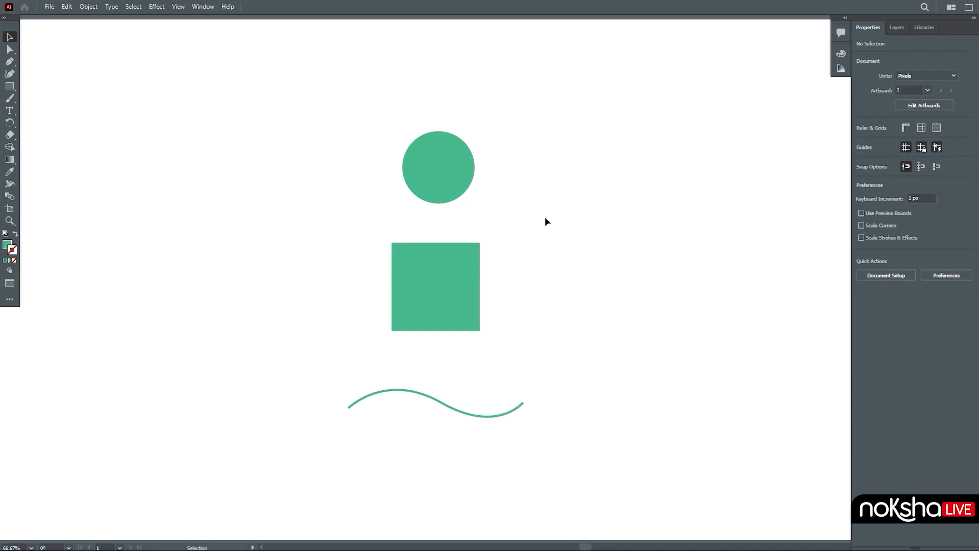
Step: Move the circle up toward the top of the artboard, then undo the move
{"action": "left_click", "coordinate": [441, 172]}
{"action": "left_click_drag", "start_coordinate": [443, 175], "coordinate": [416, 97]}
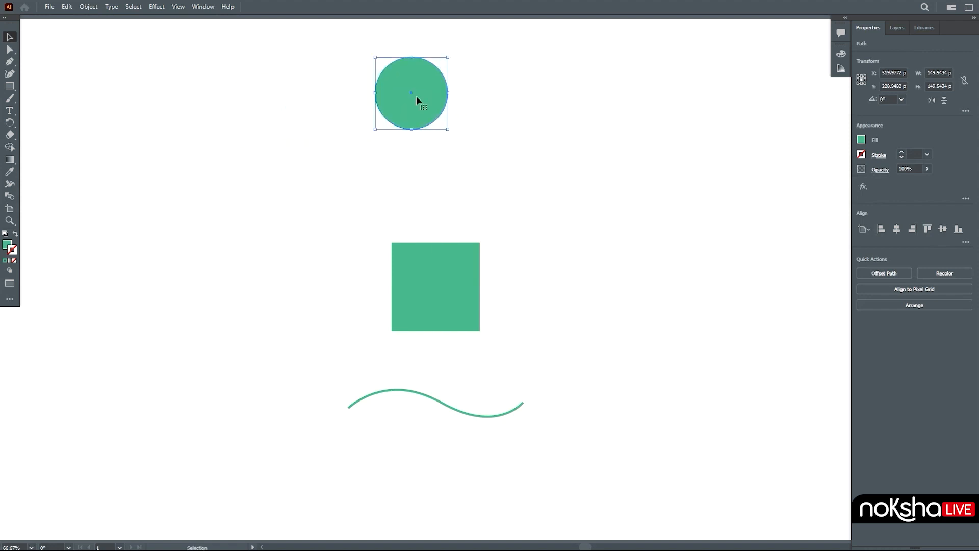
{"action": "key", "text": "ctrl+z"}
{"action": "key", "text": "ctrl+z"}
{"action": "key", "text": "ctrl+z"}
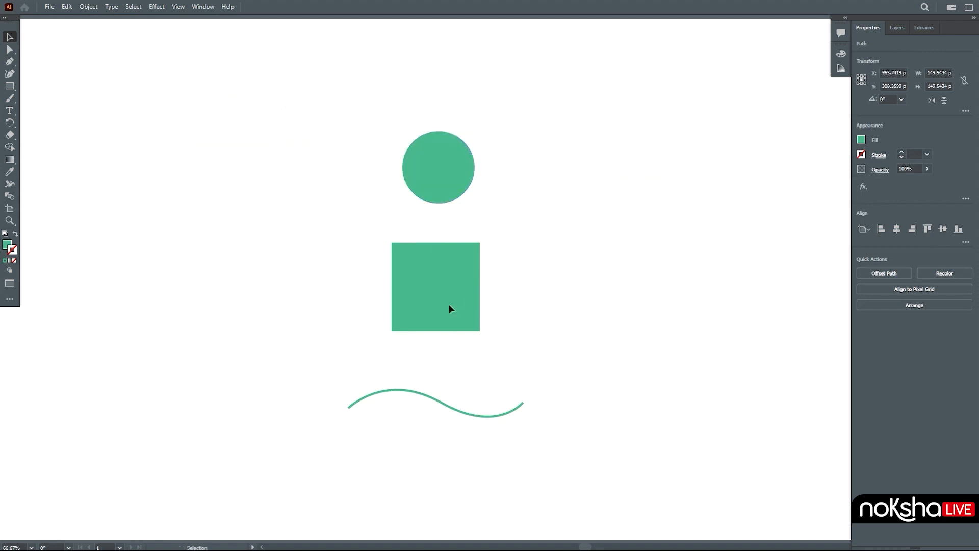
Step: Move the circle and square together to the right, then undo the move
{"action": "left_click", "coordinate": [449, 306]}
{"action": "left_click", "coordinate": [450, 185], "text": "shift"}
{"action": "left_click_drag", "start_coordinate": [445, 185], "coordinate": [602, 188]}
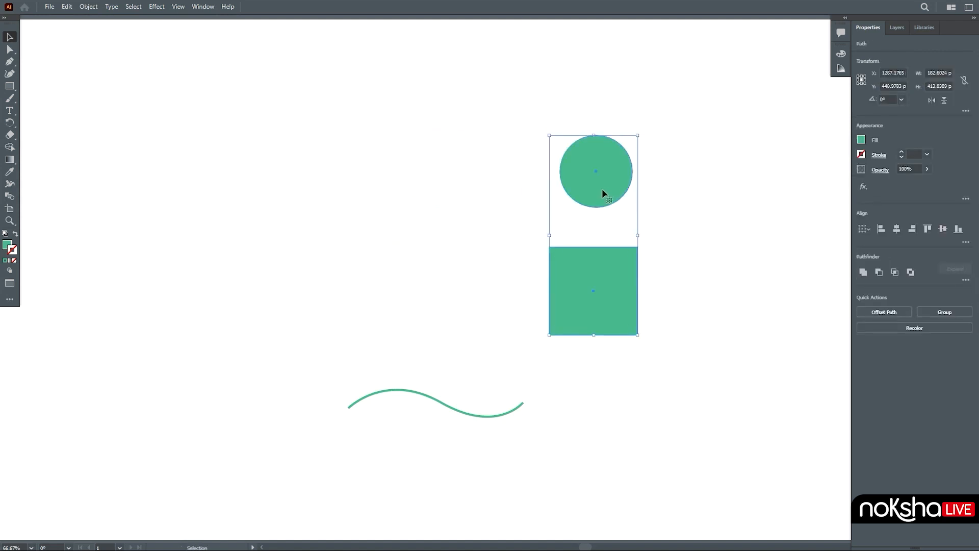
{"action": "key", "text": "ctrl+z"}
Step: Select all three shapes by enclosing them, move them slightly left, and deselect
{"action": "left_click_drag", "start_coordinate": [340, 91], "coordinate": [535, 498]}
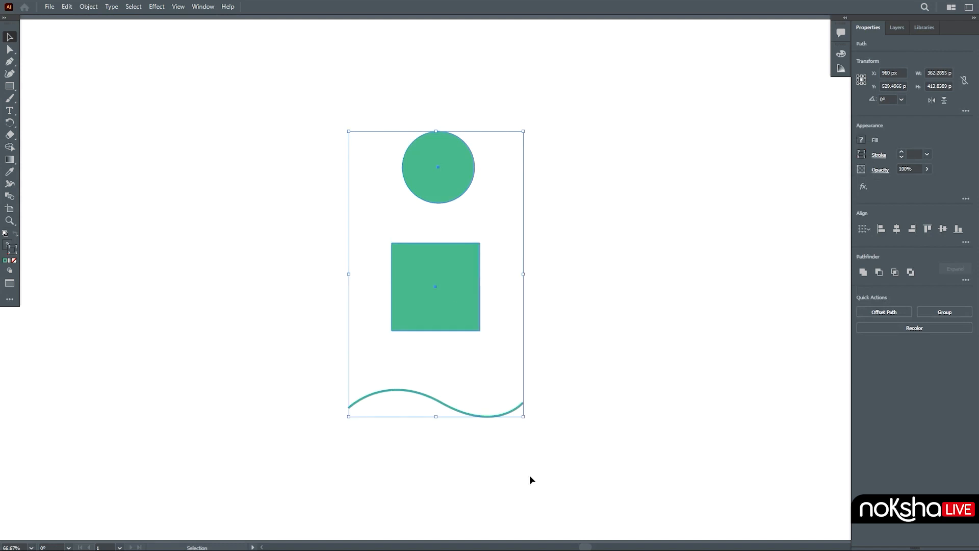
{"action": "mouse_move", "coordinate": [457, 289]}
{"action": "left_mouse_down"}
{"action": "mouse_move", "coordinate": [645, 289]}
{"action": "mouse_move", "coordinate": [447, 284]}
{"action": "left_mouse_up"}
{"action": "left_click", "coordinate": [589, 307]}
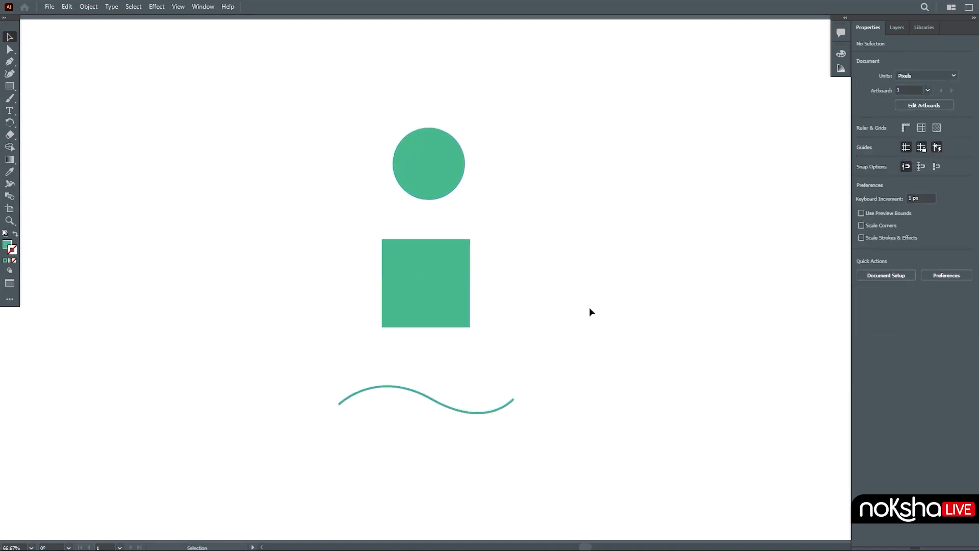
Step: Resize the circle by a corner handle and rotate it, then undo both changes
{"action": "left_click", "coordinate": [414, 155]}
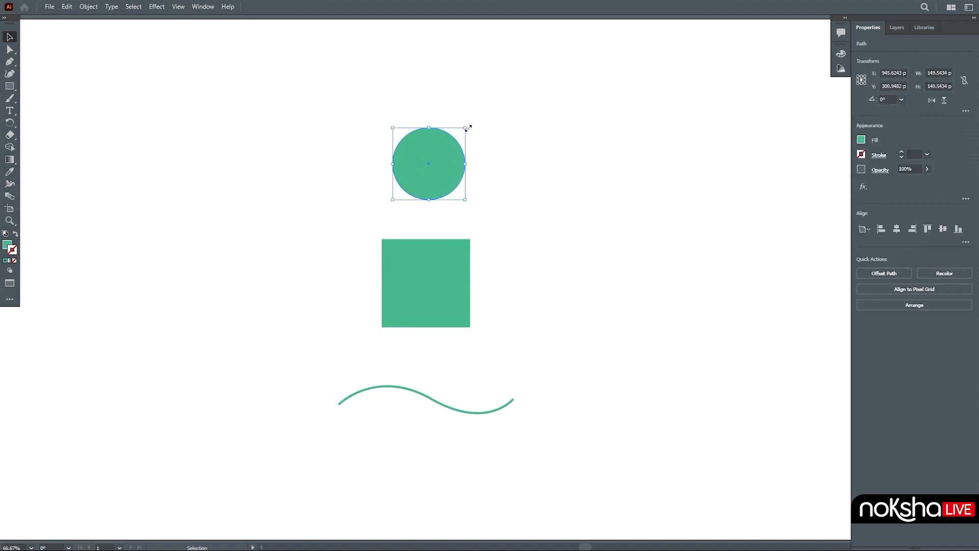
{"action": "left_click_drag", "start_coordinate": [468, 128], "coordinate": [499, 133]}
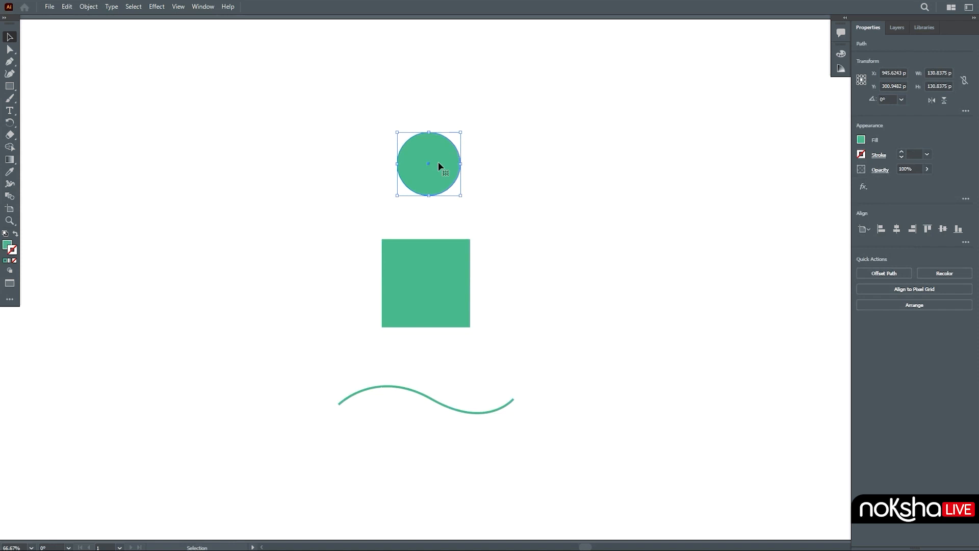
{"action": "left_click_drag", "start_coordinate": [461, 132], "coordinate": [354, 188]}
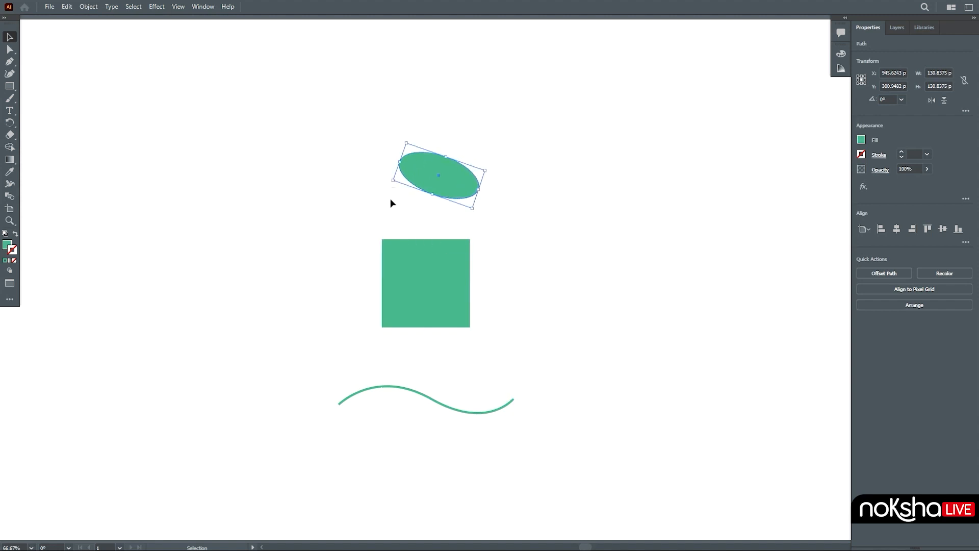
{"action": "key", "text": "ctrl+z"}
{"action": "key", "text": "ctrl+z"}
{"action": "key", "text": "ctrl+z"}
Step: Try stretching the square by its top edge and corner, undoing the change and deselecting
{"action": "left_click_drag", "start_coordinate": [470, 239], "coordinate": [475, 293]}
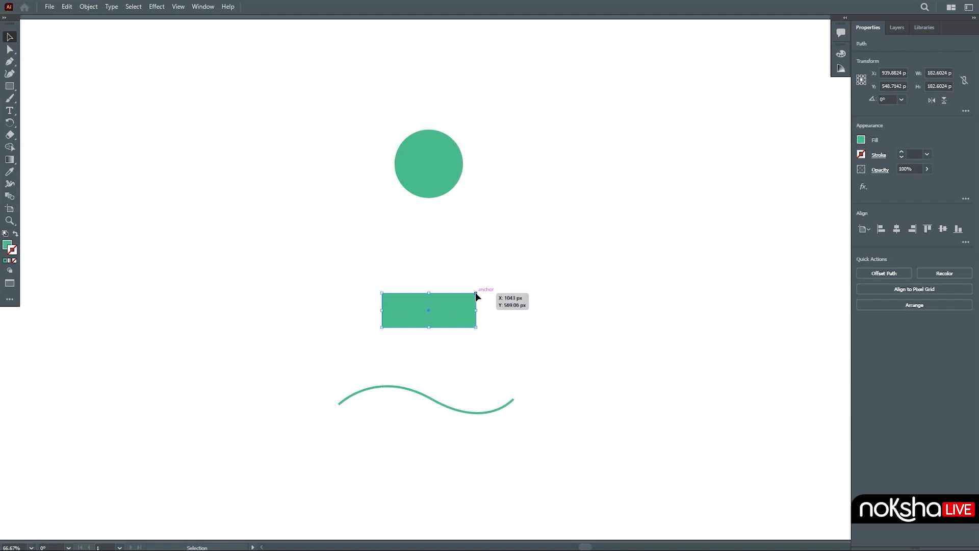
{"action": "key", "text": "ctrl+z"}
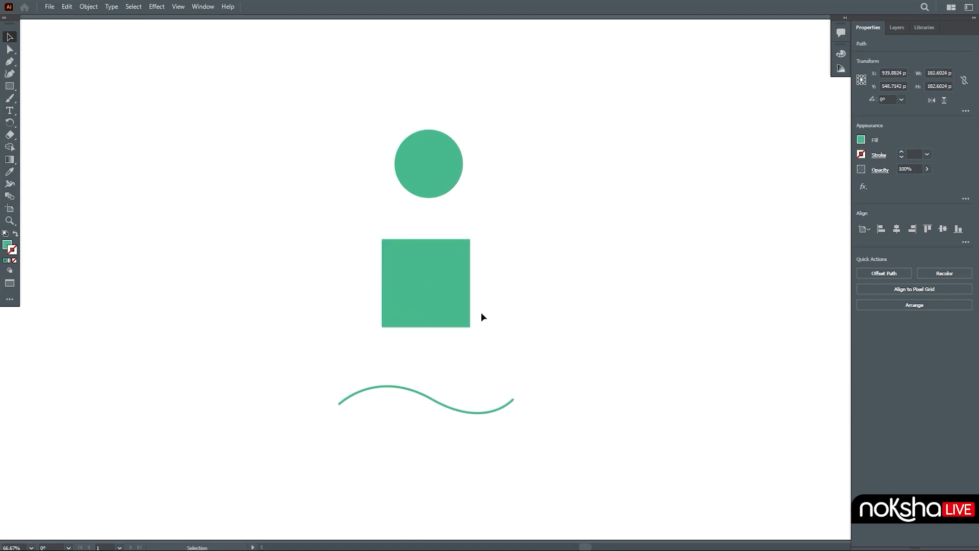
{"action": "left_click", "coordinate": [490, 305]}
{"action": "mouse_move", "coordinate": [470, 327]}
{"action": "left_mouse_down"}
{"action": "mouse_move", "coordinate": [404, 271]}
{"action": "mouse_move", "coordinate": [407, 287]}
{"action": "mouse_move", "coordinate": [475, 355]}
{"action": "mouse_move", "coordinate": [428, 300]}
{"action": "mouse_move", "coordinate": [498, 363]}
{"action": "mouse_move", "coordinate": [459, 313]}
{"action": "mouse_move", "coordinate": [471, 327]}
{"action": "left_mouse_up"}
{"action": "mouse_move", "coordinate": [470, 327]}
{"action": "left_mouse_down"}
{"action": "mouse_move", "coordinate": [543, 367]}
{"action": "mouse_move", "coordinate": [457, 308]}
{"action": "mouse_move", "coordinate": [494, 357]}
{"action": "mouse_move", "coordinate": [468, 321]}
{"action": "mouse_move", "coordinate": [488, 340]}
{"action": "mouse_move", "coordinate": [478, 328]}
{"action": "left_mouse_up"}
{"action": "left_click", "coordinate": [519, 329]}
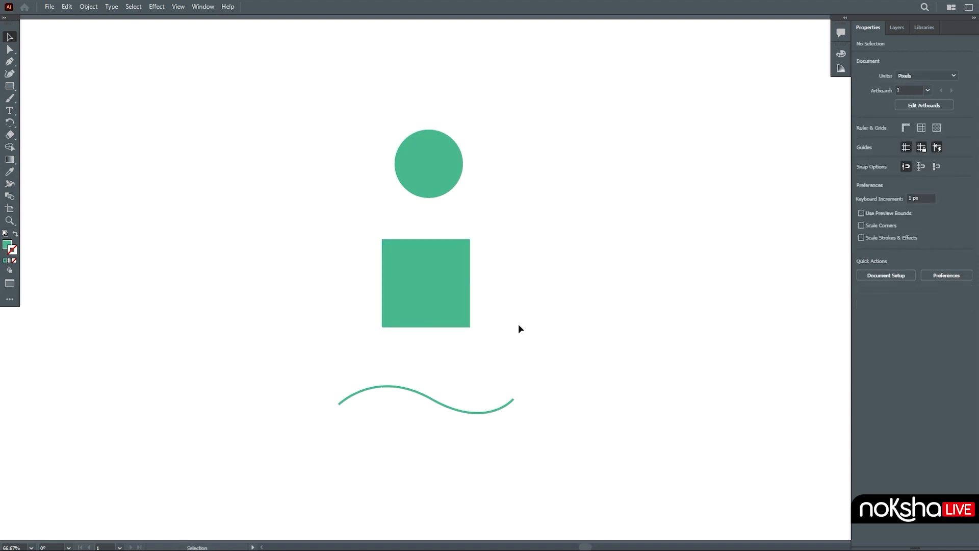
Step: Select all three shapes and scale them together by dragging the bounding box corners, then deselect
{"action": "left_click_drag", "start_coordinate": [269, 77], "coordinate": [610, 467]}
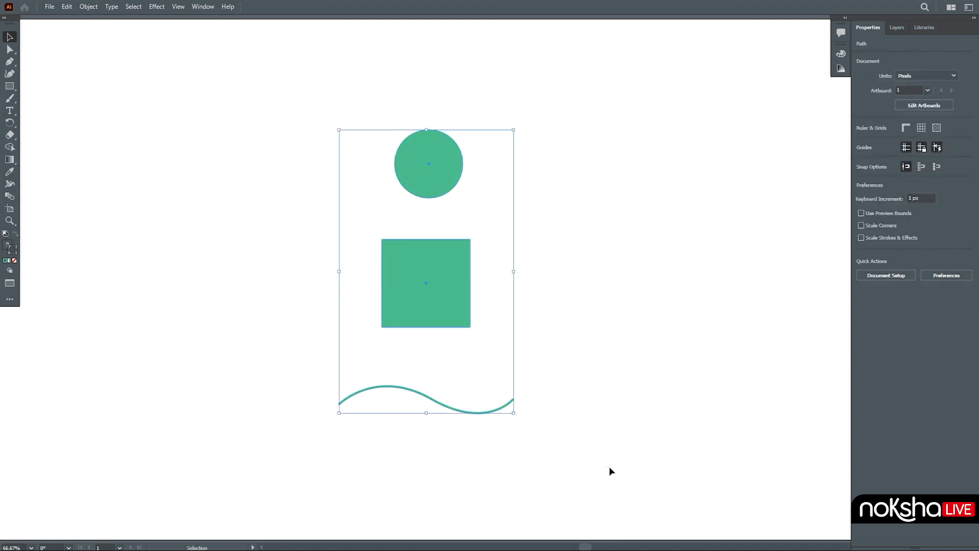
{"action": "mouse_move", "coordinate": [516, 412]}
{"action": "left_mouse_down"}
{"action": "mouse_move", "coordinate": [418, 260]}
{"action": "mouse_move", "coordinate": [378, 225]}
{"action": "mouse_move", "coordinate": [525, 422]}
{"action": "mouse_move", "coordinate": [422, 286]}
{"action": "mouse_move", "coordinate": [502, 400]}
{"action": "left_mouse_up"}
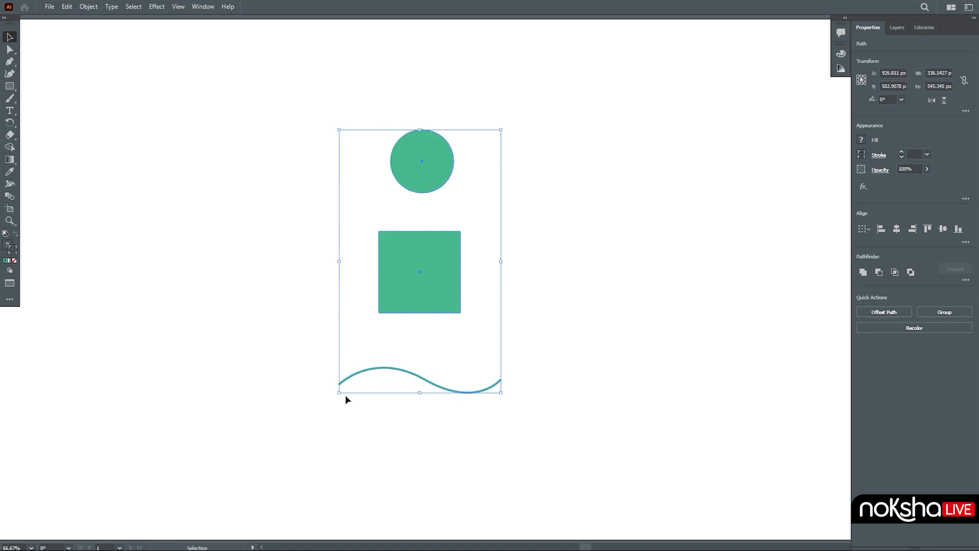
{"action": "left_click_drag", "start_coordinate": [340, 394], "coordinate": [377, 390]}
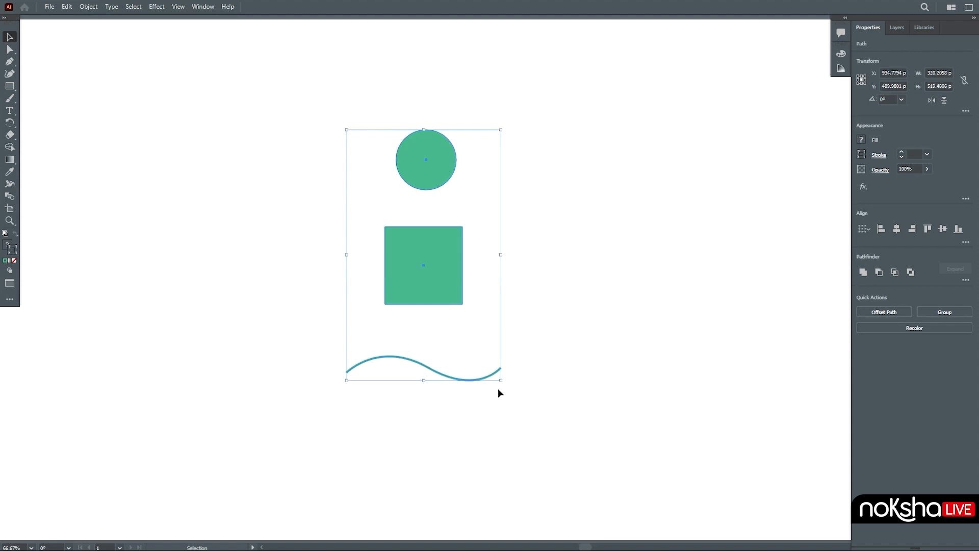
{"action": "mouse_move", "coordinate": [502, 382]}
{"action": "left_mouse_down"}
{"action": "mouse_move", "coordinate": [442, 292]}
{"action": "mouse_move", "coordinate": [507, 384]}
{"action": "left_mouse_up"}
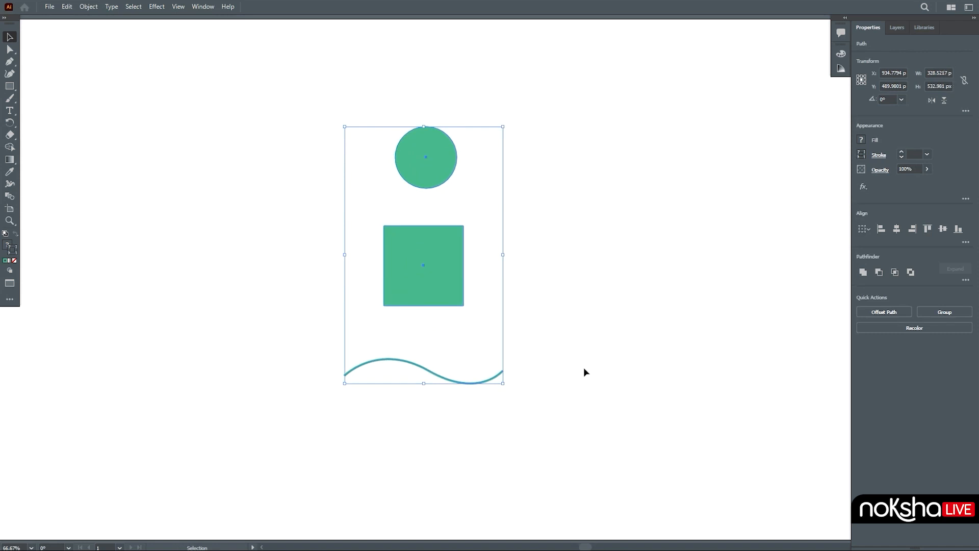
{"action": "left_click", "coordinate": [584, 367]}
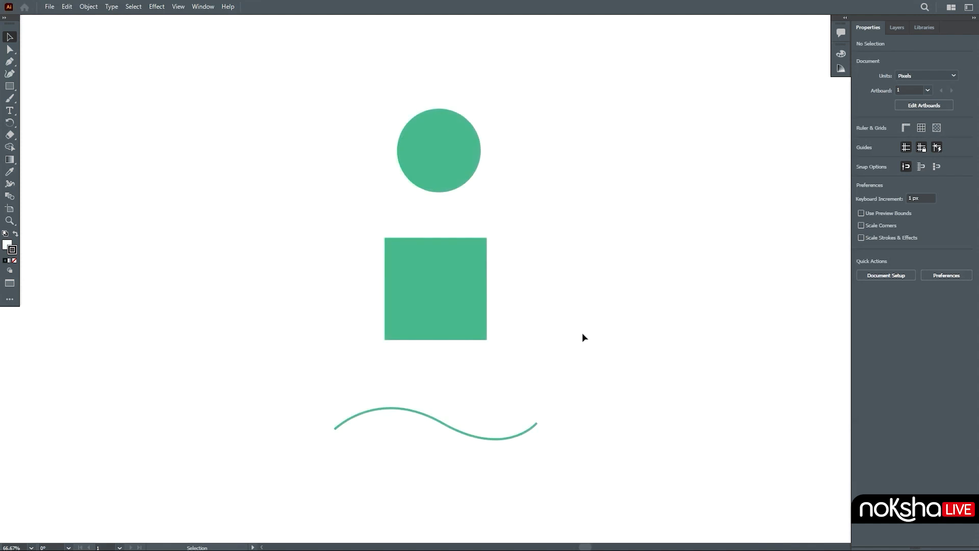
Step: Switch to the Direct Selection tool and select the circle, square and wave paths in turn to show their anchors
{"action": "left_click", "coordinate": [9, 49]}
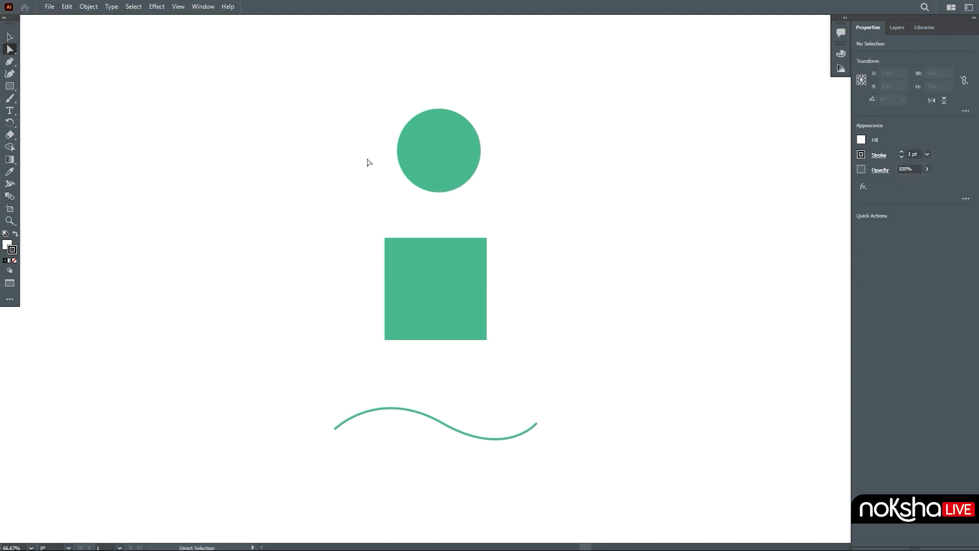
{"action": "left_click", "coordinate": [443, 164]}
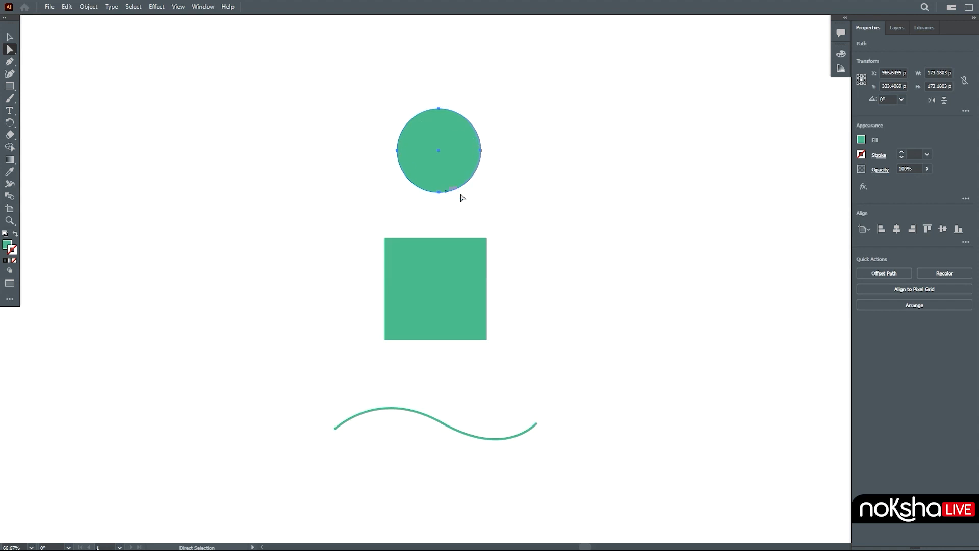
{"action": "left_click", "coordinate": [449, 295]}
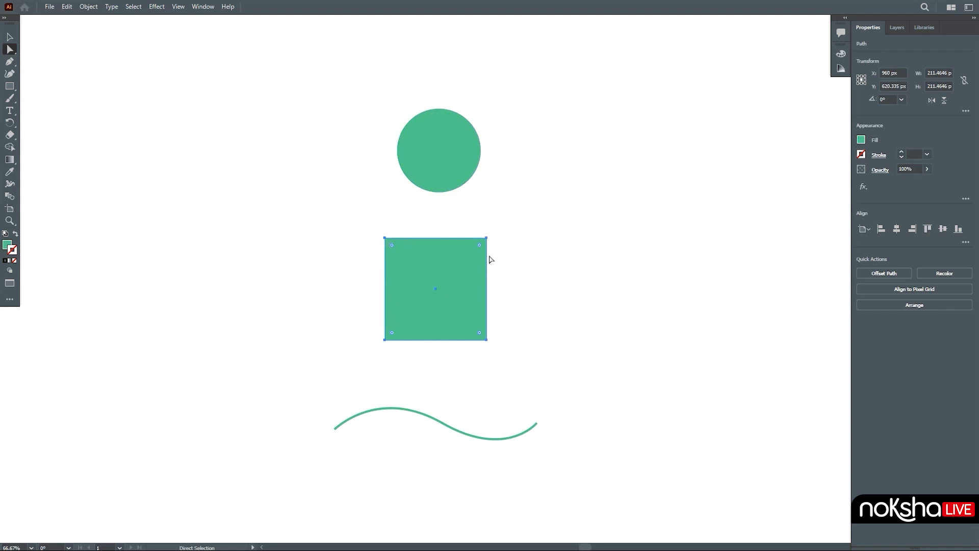
{"action": "left_click", "coordinate": [442, 423]}
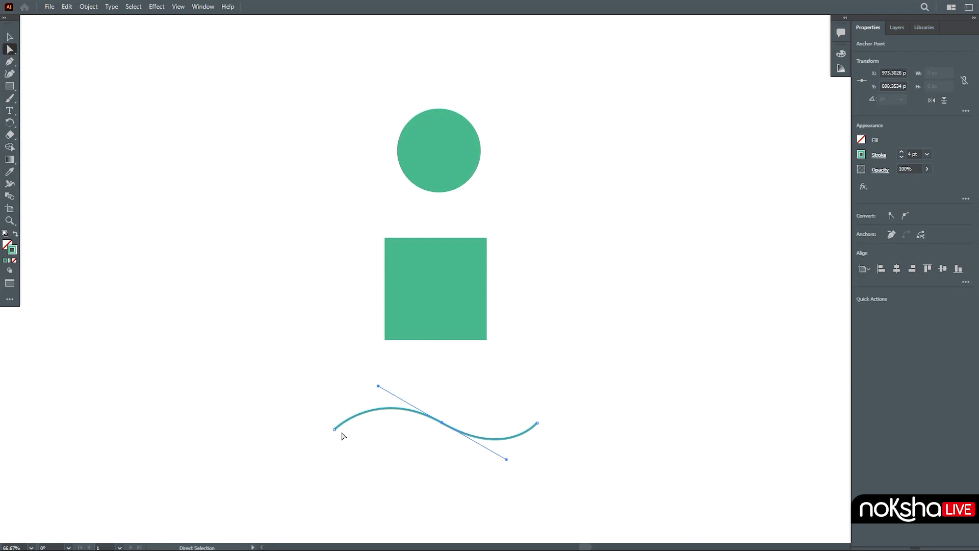
{"action": "left_click", "coordinate": [455, 170]}
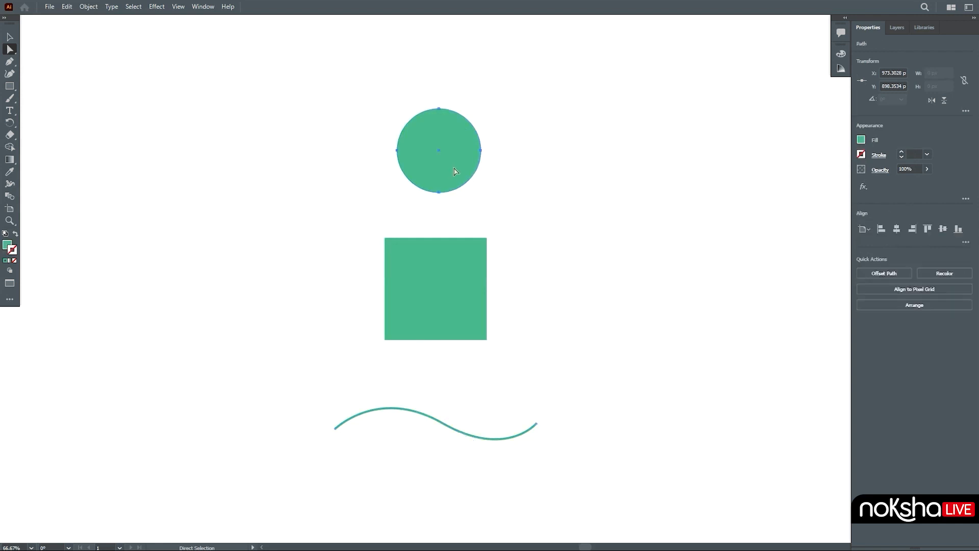
Step: Reshape the circle by dragging its top anchor's handle, undo the change, and reselect the circle path
{"action": "left_click", "coordinate": [439, 110]}
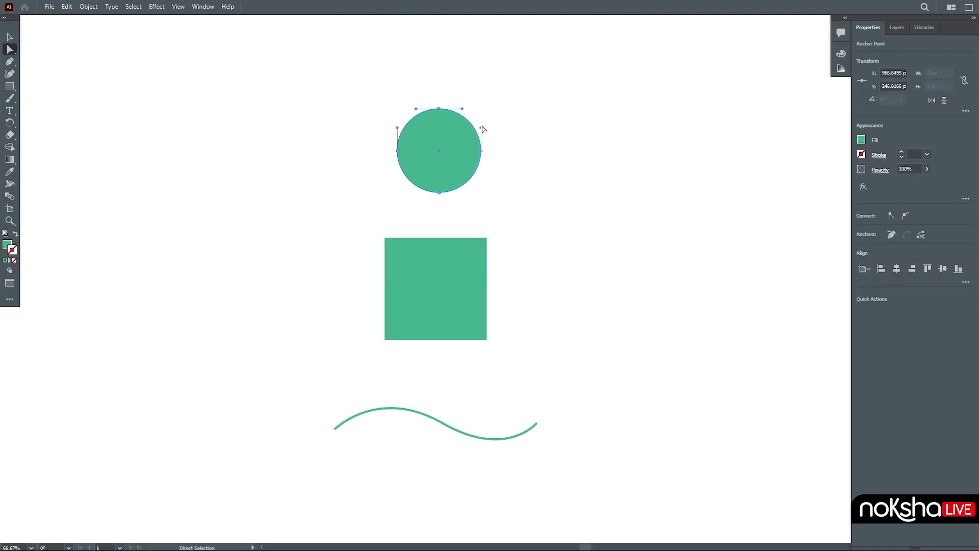
{"action": "left_click_drag", "start_coordinate": [483, 127], "coordinate": [520, 137]}
{"action": "key", "text": "ctrl+z"}
{"action": "left_click_drag", "start_coordinate": [463, 109], "coordinate": [449, 66]}
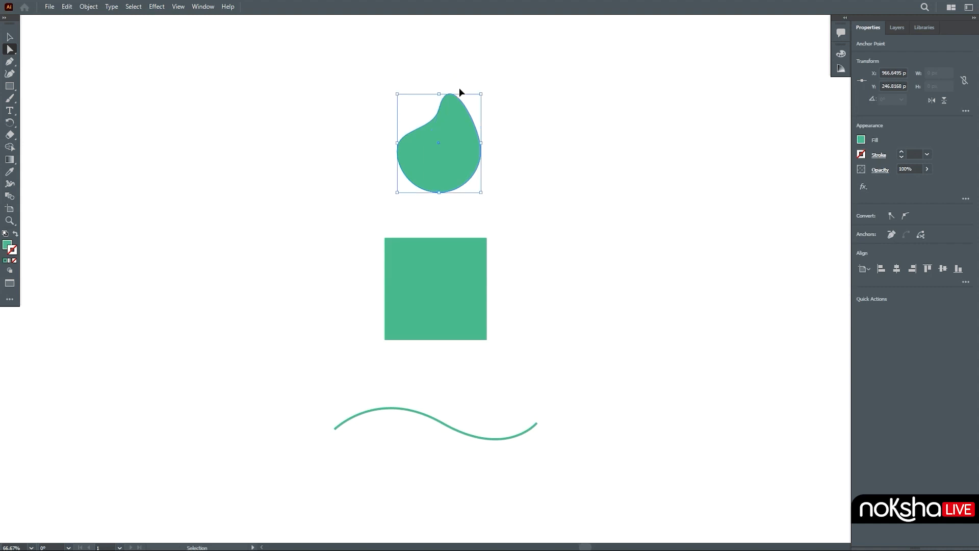
{"action": "key", "text": "ctrl+z"}
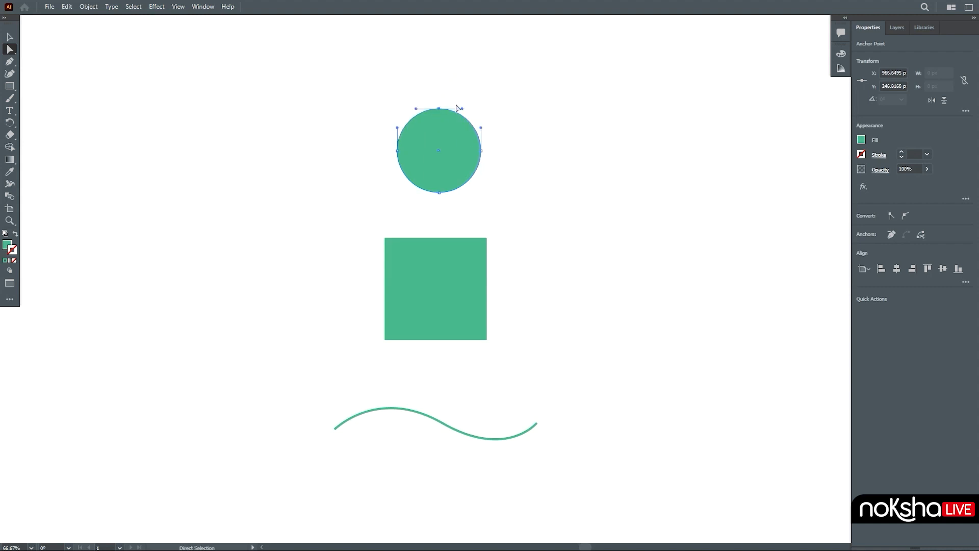
{"action": "left_click", "coordinate": [489, 101]}
{"action": "left_click", "coordinate": [459, 142]}
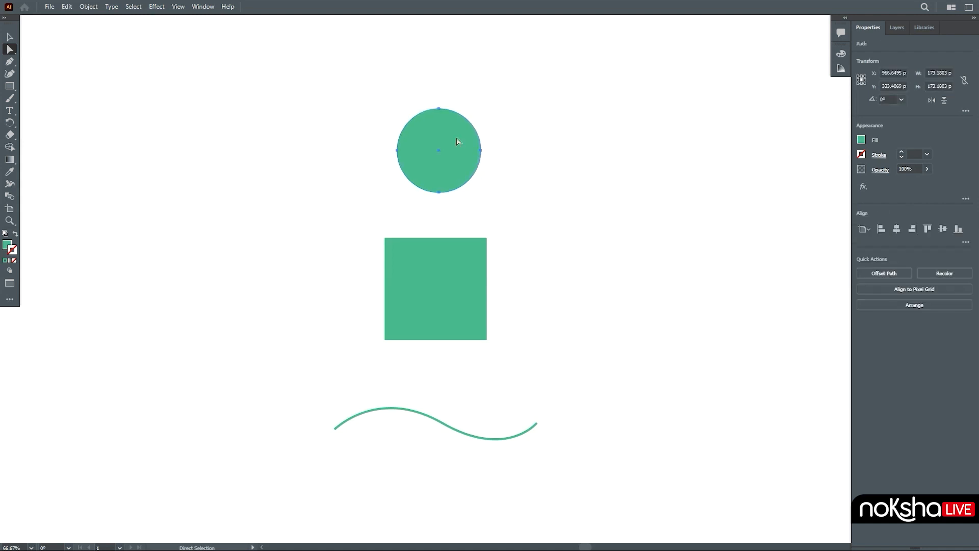
Step: Select the circle's upper-right anchors, drag that curve segment outward to reshape it, and undo the change
{"action": "left_click_drag", "start_coordinate": [432, 83], "coordinate": [515, 155]}
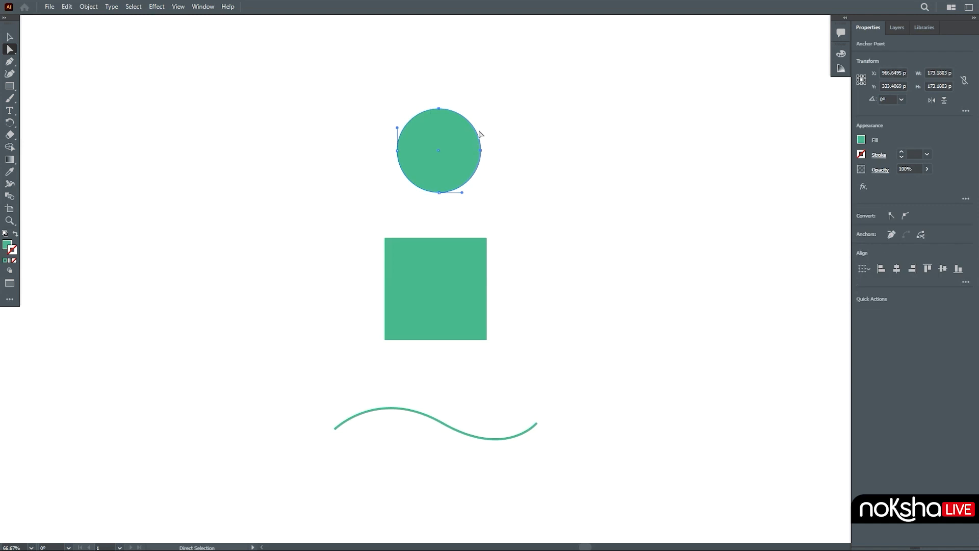
{"action": "left_click_drag", "start_coordinate": [467, 123], "coordinate": [534, 75]}
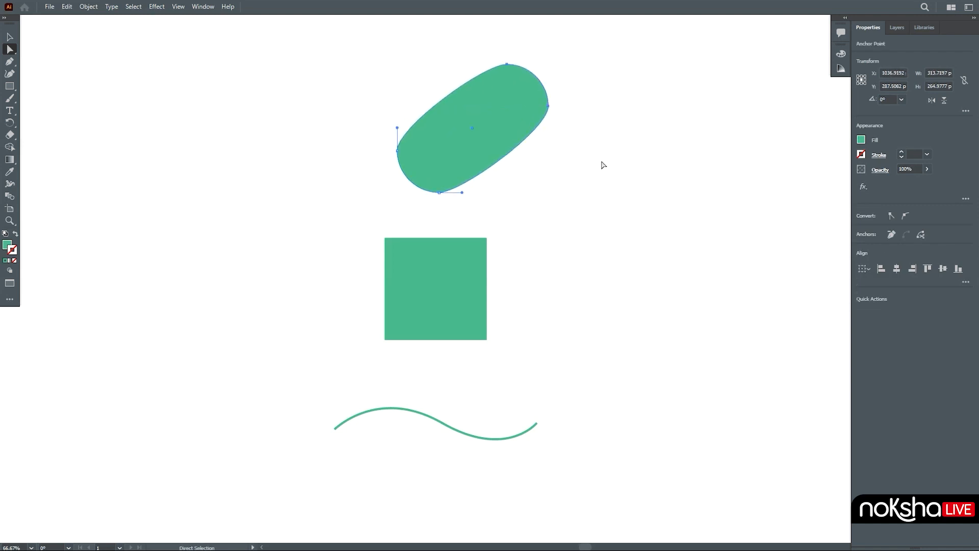
{"action": "key", "text": "ctrl+z"}
Step: Select the circle's anchors in turn, drag its right anchor far to the right, and undo the change
{"action": "left_click", "coordinate": [473, 105]}
{"action": "left_click", "coordinate": [431, 143]}
{"action": "left_click", "coordinate": [440, 111]}
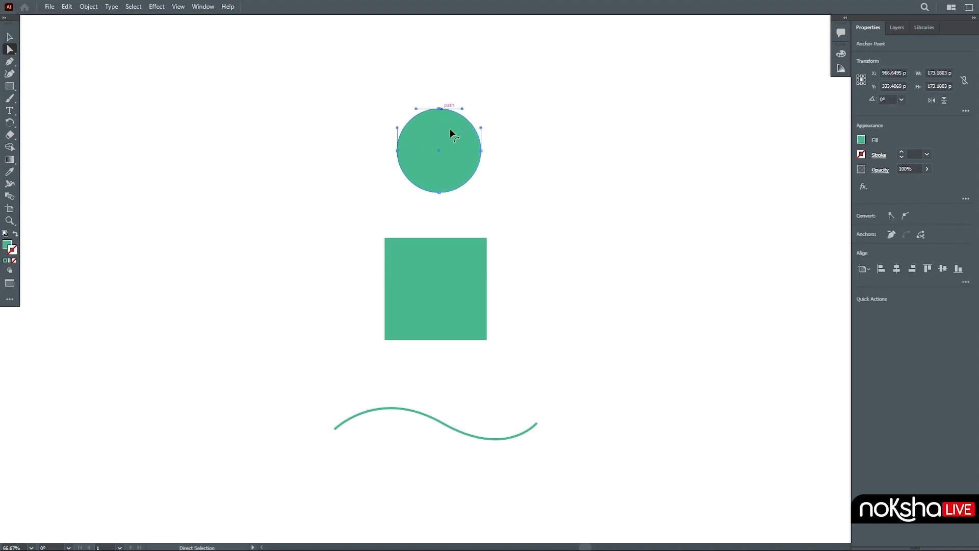
{"action": "left_click", "coordinate": [481, 151], "text": "shift"}
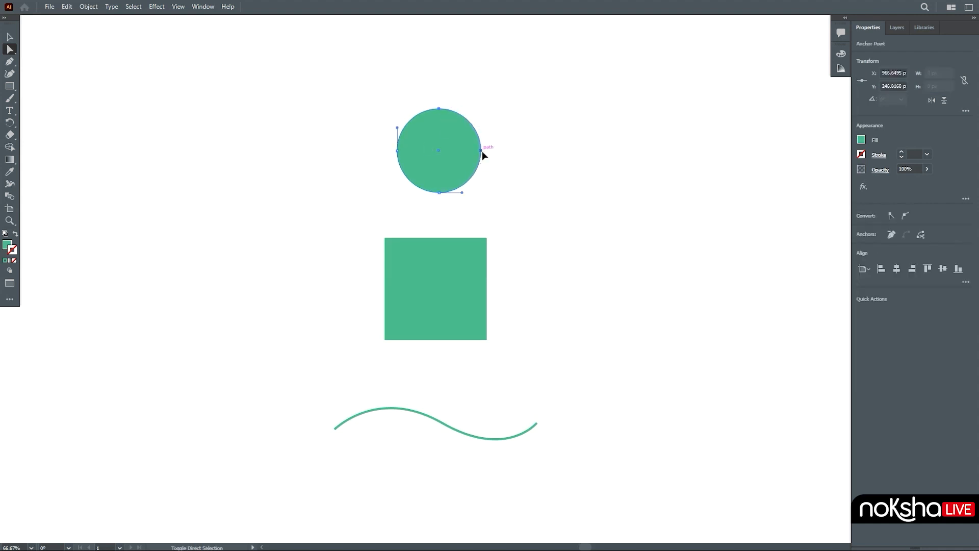
{"action": "left_click", "coordinate": [439, 193], "text": "shift"}
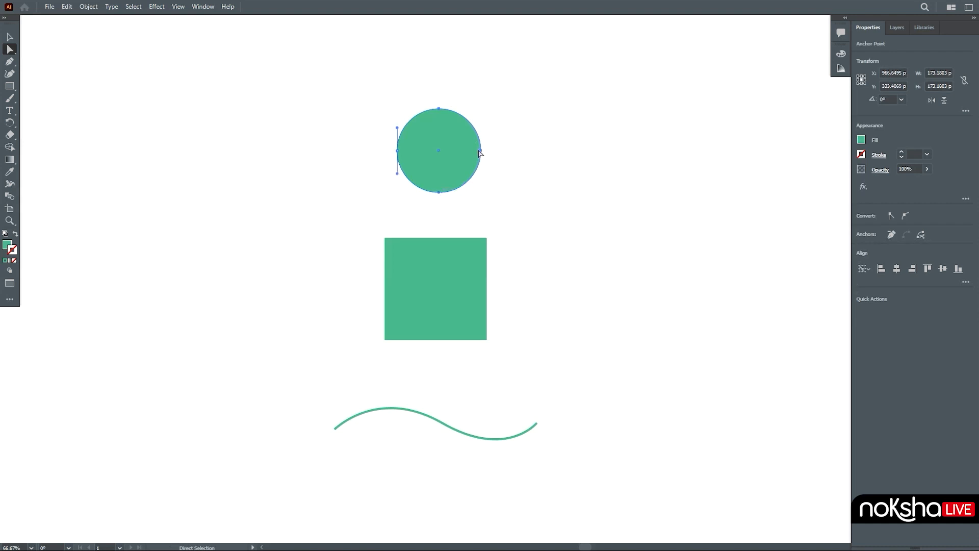
{"action": "left_click_drag", "start_coordinate": [482, 151], "coordinate": [612, 162]}
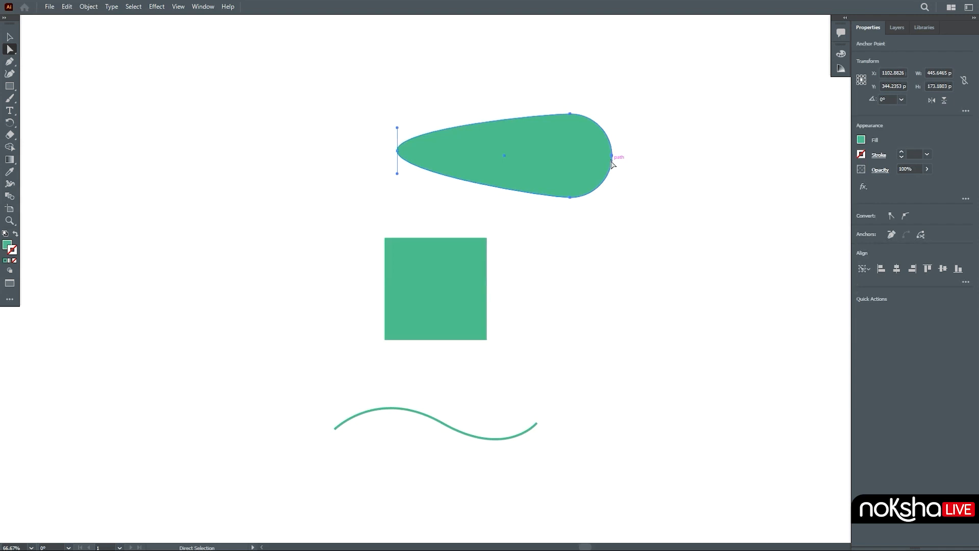
{"action": "key", "text": "ctrl+z"}
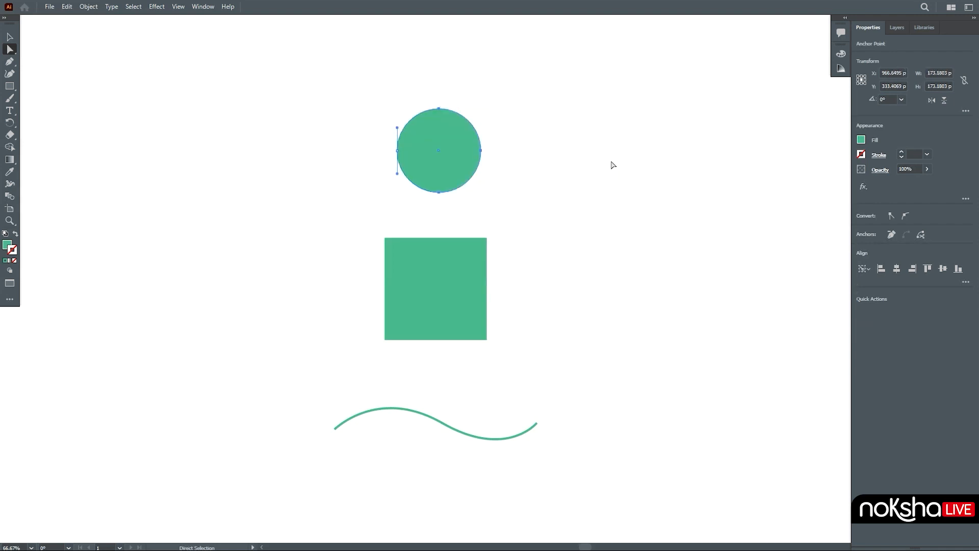
Step: Select the circle's top anchor, drag its direction handle upward, deselect, and undo the changes
{"action": "left_click", "coordinate": [462, 170]}
{"action": "left_click", "coordinate": [439, 109]}
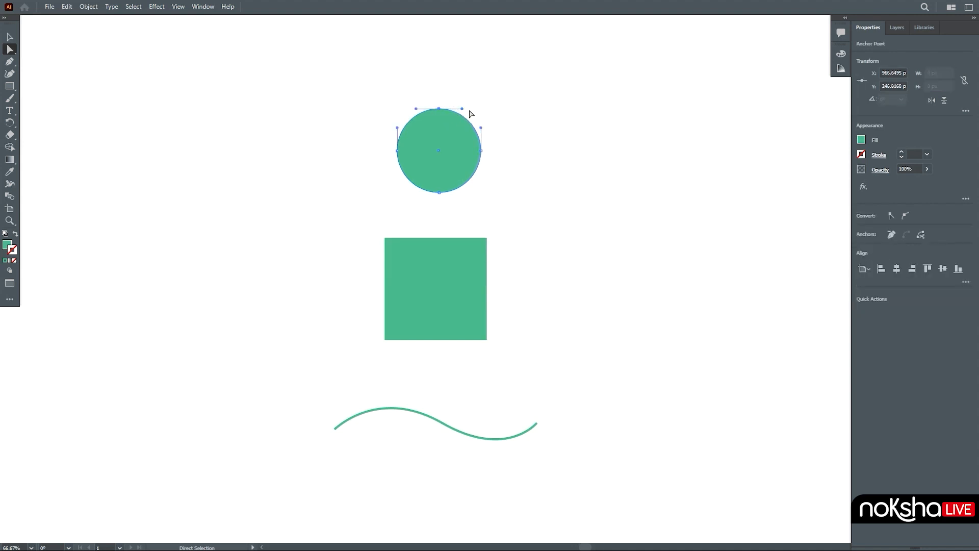
{"action": "left_click_drag", "start_coordinate": [464, 110], "coordinate": [476, 94]}
{"action": "left_click", "coordinate": [535, 191]}
{"action": "key", "text": "ctrl+z"}
{"action": "key", "text": "ctrl+z"}
{"action": "key", "text": "ctrl+z"}
Step: Select the wave's middle anchor and reshape the wave by dragging its lower direction handle, undoing and adjusting it again
{"action": "left_click", "coordinate": [442, 423]}
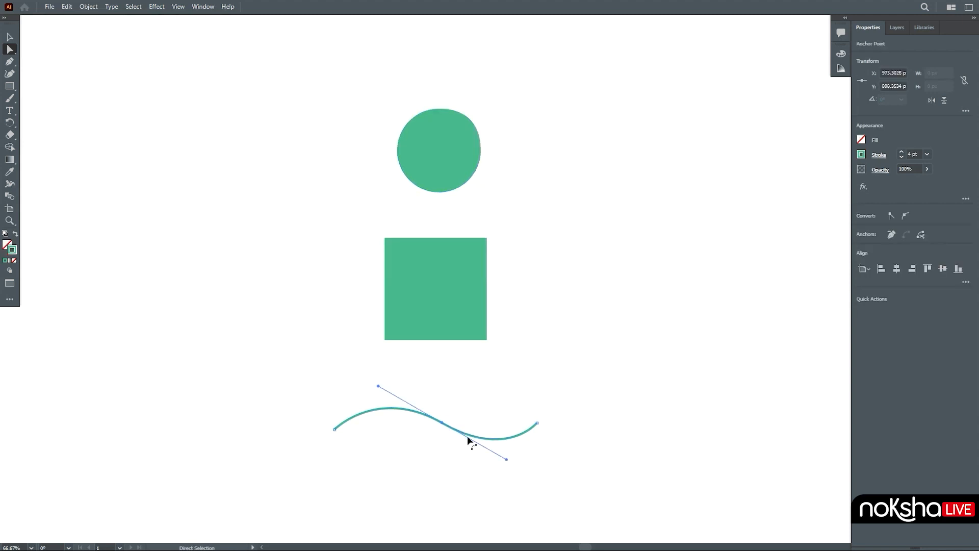
{"action": "left_click_drag", "start_coordinate": [507, 459], "coordinate": [484, 464]}
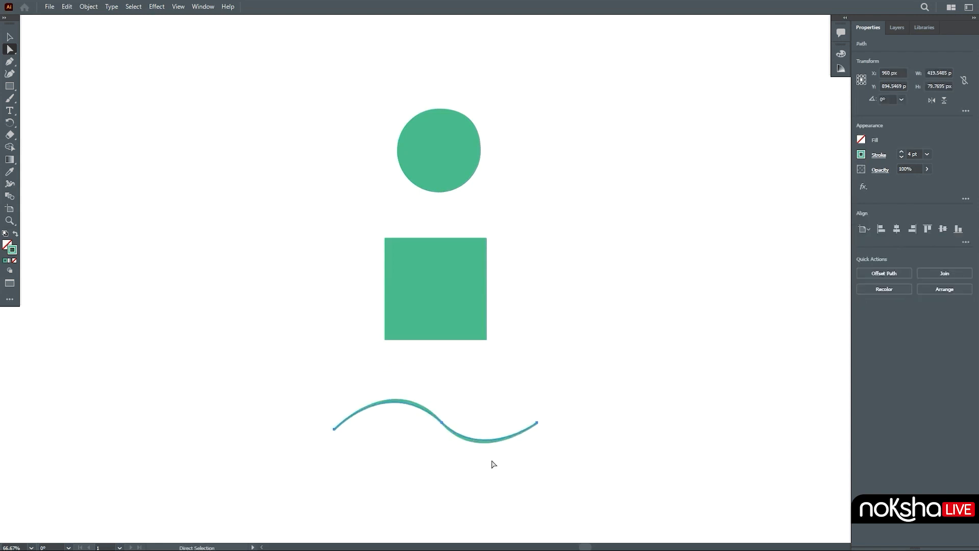
{"action": "key", "text": "ctrl+z"}
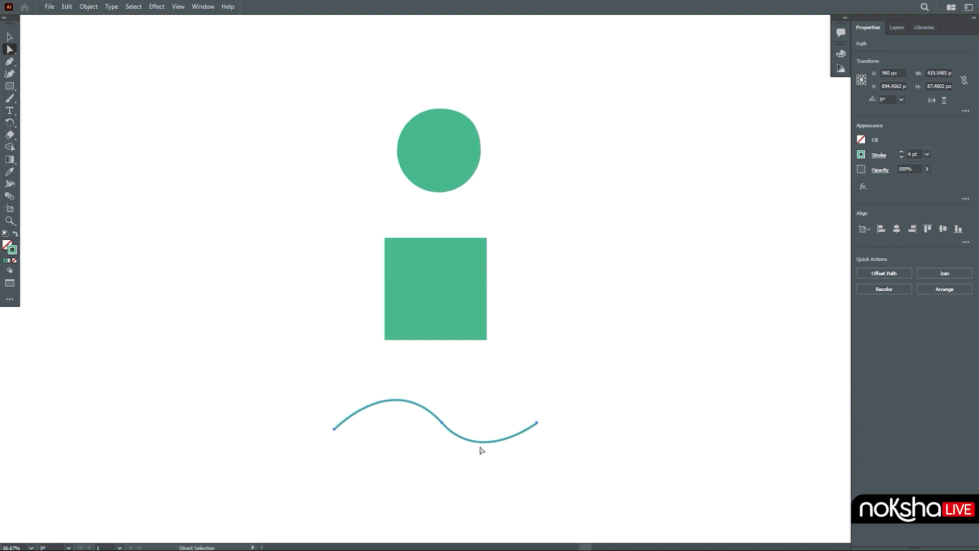
{"action": "left_click", "coordinate": [444, 424]}
{"action": "mouse_move", "coordinate": [481, 467]}
{"action": "left_mouse_down"}
{"action": "mouse_move", "coordinate": [421, 478]}
{"action": "mouse_move", "coordinate": [503, 455]}
{"action": "mouse_move", "coordinate": [486, 474]}
{"action": "mouse_move", "coordinate": [437, 482]}
{"action": "mouse_move", "coordinate": [481, 463]}
{"action": "left_mouse_up"}
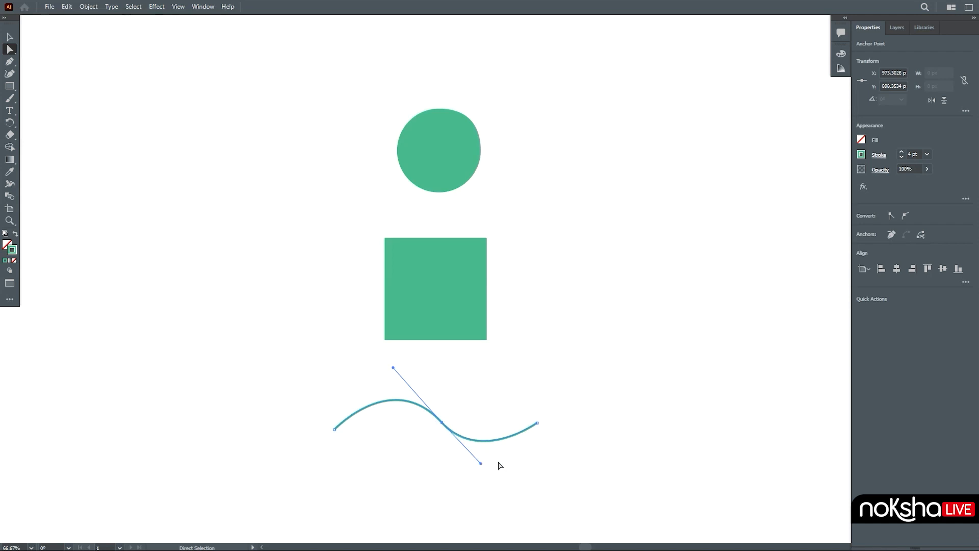
Step: Reshape the square by dragging its corner anchors, undo the changes, and deselect
{"action": "left_click", "coordinate": [449, 309]}
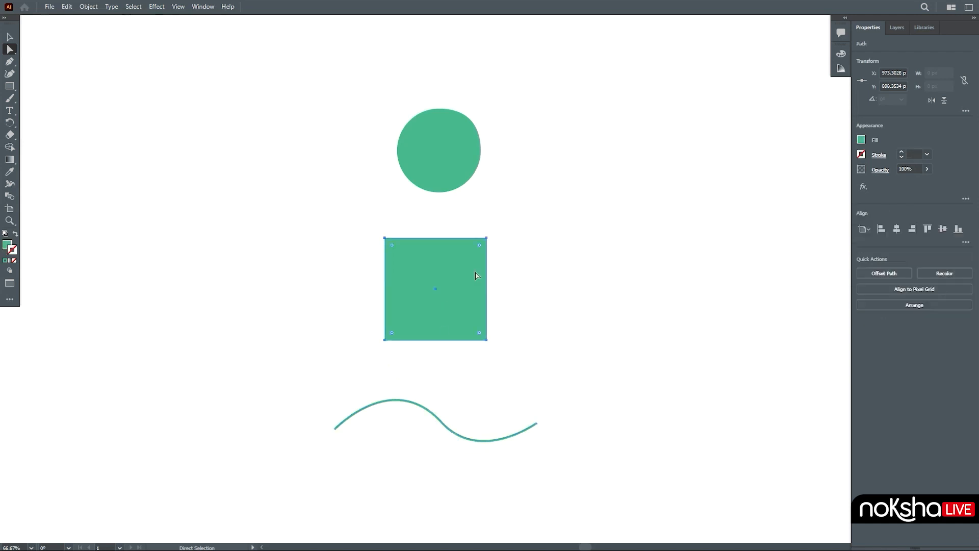
{"action": "left_click_drag", "start_coordinate": [487, 238], "coordinate": [479, 281]}
{"action": "left_click_drag", "start_coordinate": [356, 322], "coordinate": [603, 376]}
{"action": "left_click_drag", "start_coordinate": [445, 341], "coordinate": [465, 345]}
{"action": "key", "text": "ctrl+z"}
{"action": "key", "text": "ctrl+z"}
{"action": "key", "text": "ctrl+z"}
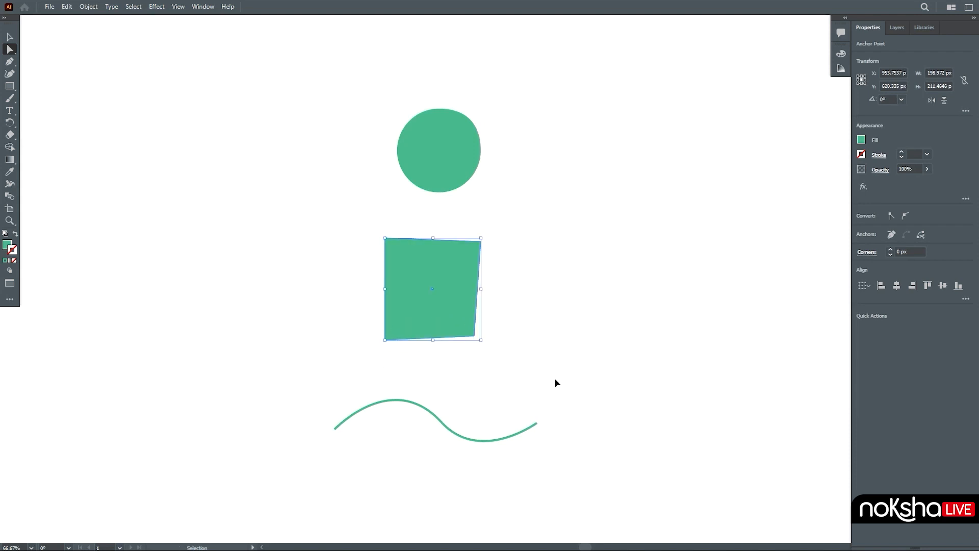
{"action": "left_click", "coordinate": [557, 380]}
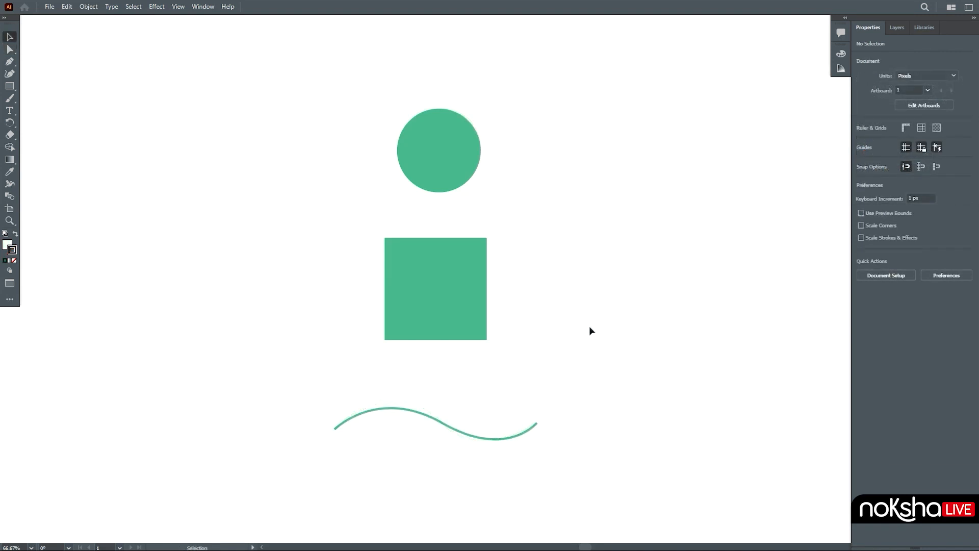
Step: Marquee-select all three shapes with the Selection tool and group them
{"action": "left_click", "coordinate": [10, 48]}
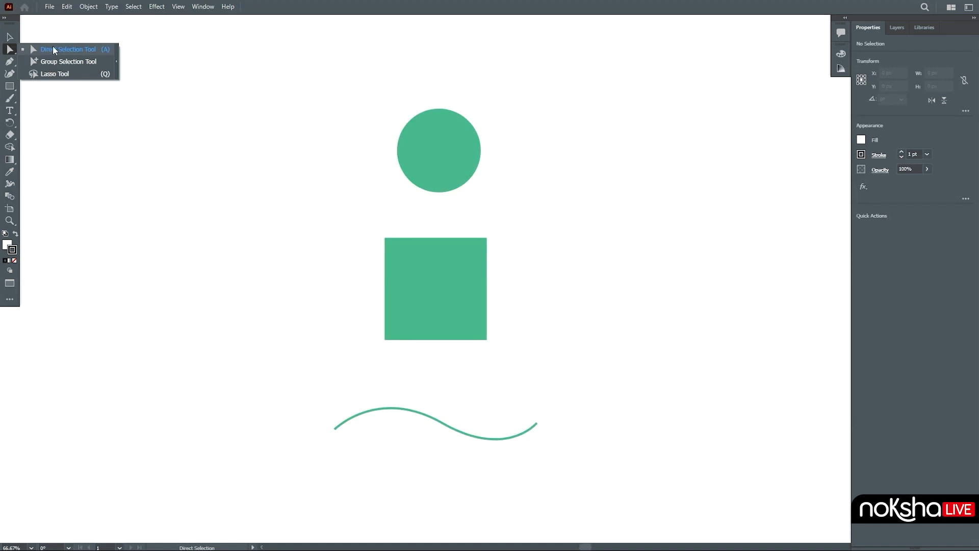
{"action": "left_click", "coordinate": [64, 61]}
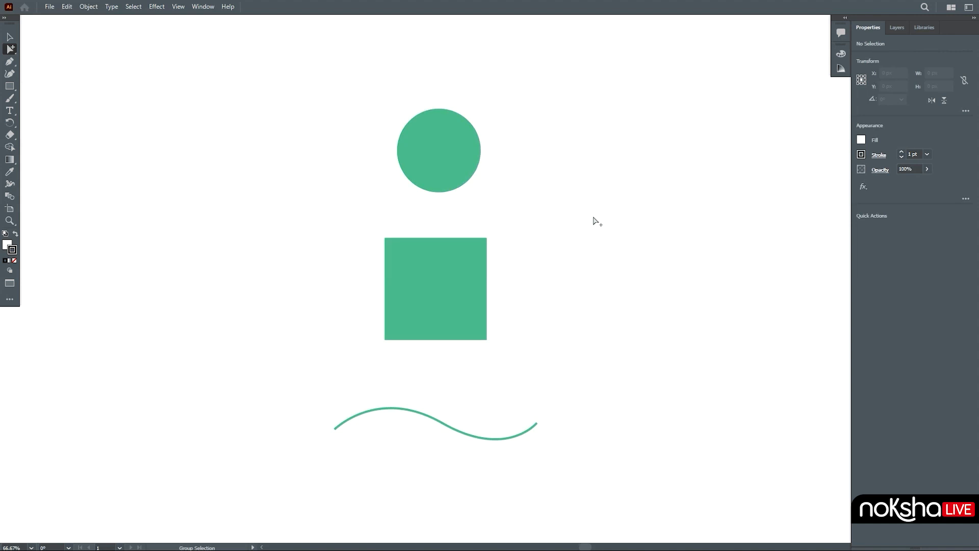
{"action": "left_click", "coordinate": [10, 37]}
{"action": "left_click_drag", "start_coordinate": [486, 393], "coordinate": [544, 445]}
{"action": "left_click", "coordinate": [89, 9]}
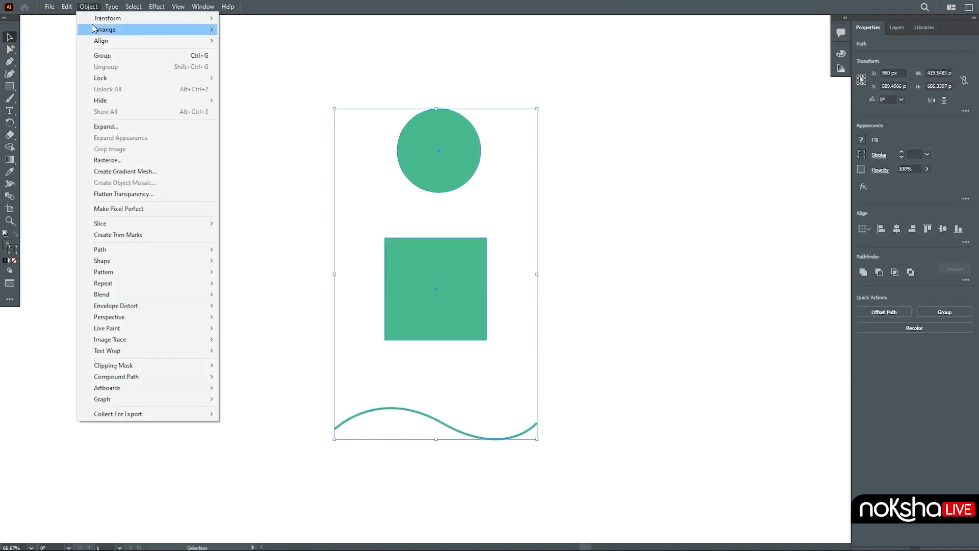
{"action": "left_click", "coordinate": [155, 55]}
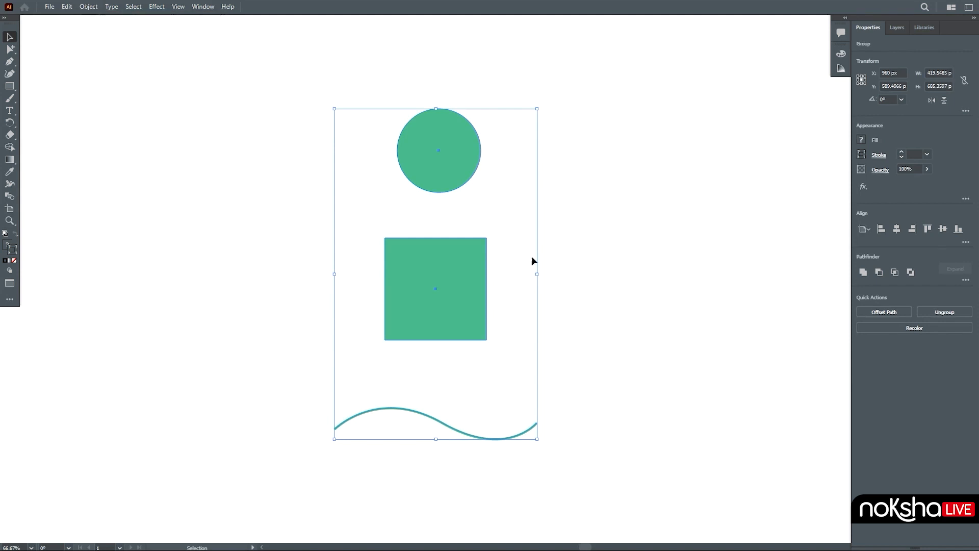
Step: Select and deselect the grouped shapes several times to show they are picked as one group
{"action": "left_click", "coordinate": [588, 317]}
{"action": "left_click", "coordinate": [465, 304]}
{"action": "left_click", "coordinate": [580, 296]}
{"action": "left_click", "coordinate": [474, 291]}
{"action": "left_click", "coordinate": [573, 288]}
{"action": "left_click", "coordinate": [427, 290]}
{"action": "left_click", "coordinate": [143, 104]}
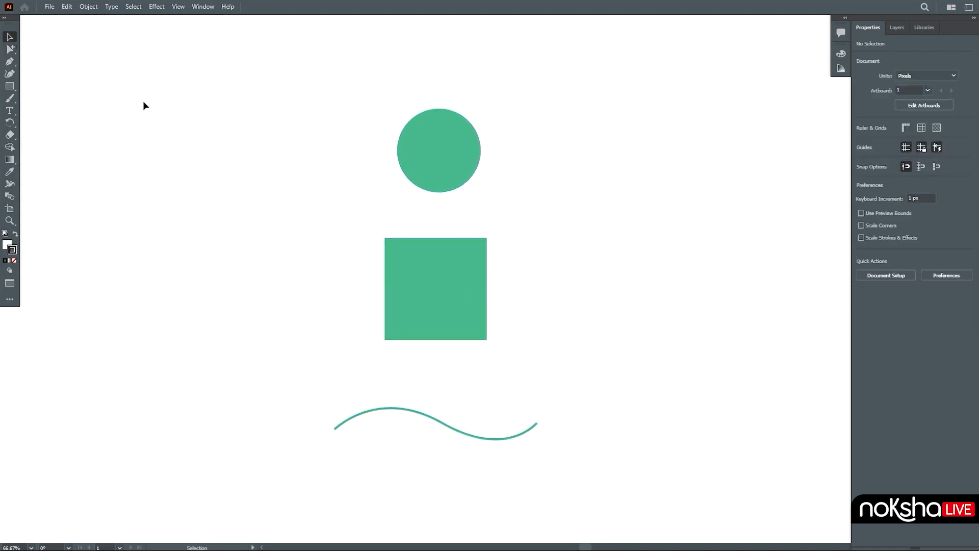
Step: With the Group Selection tool, click the circle once and again to select the path, then the whole group
{"action": "left_click", "coordinate": [11, 50]}
{"action": "left_click", "coordinate": [451, 162]}
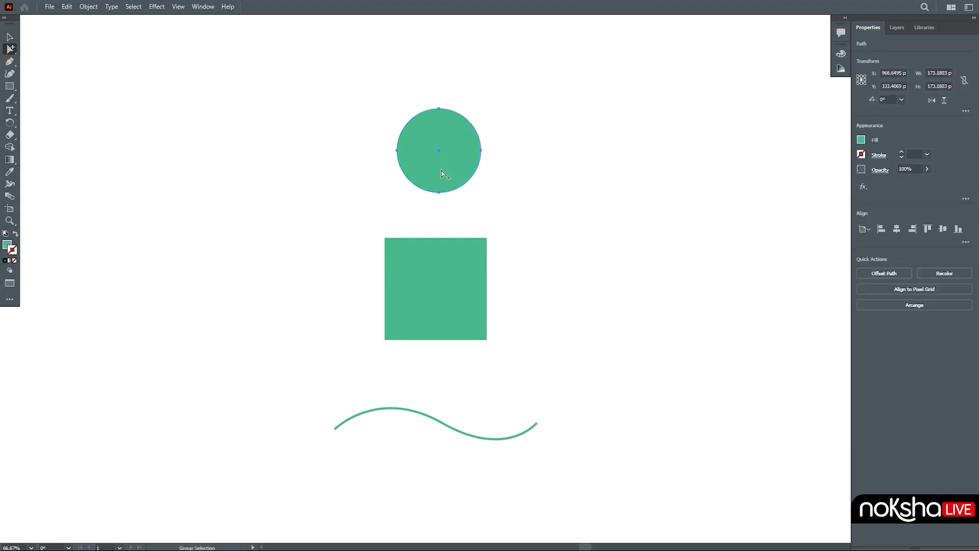
{"action": "left_click", "coordinate": [444, 176]}
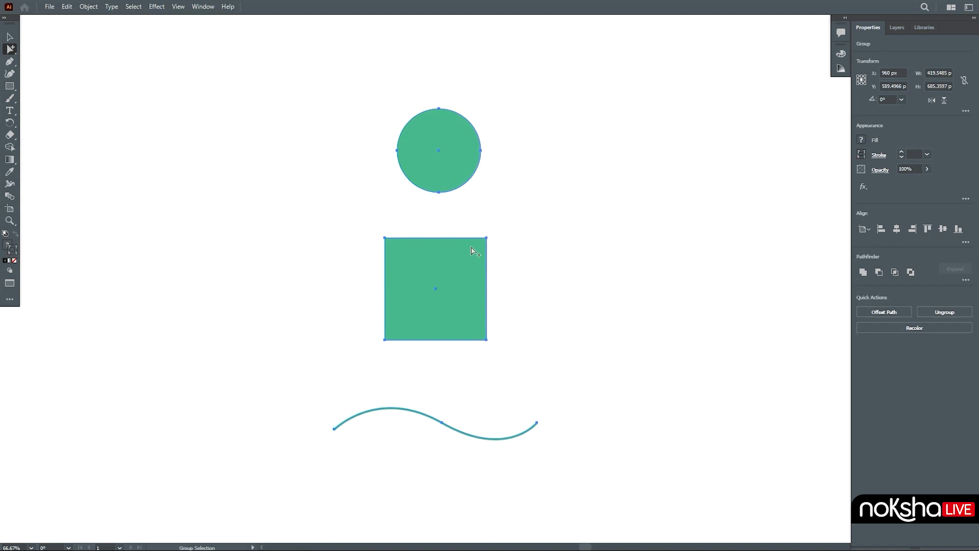
{"action": "left_click", "coordinate": [537, 197]}
{"action": "left_click", "coordinate": [446, 167]}
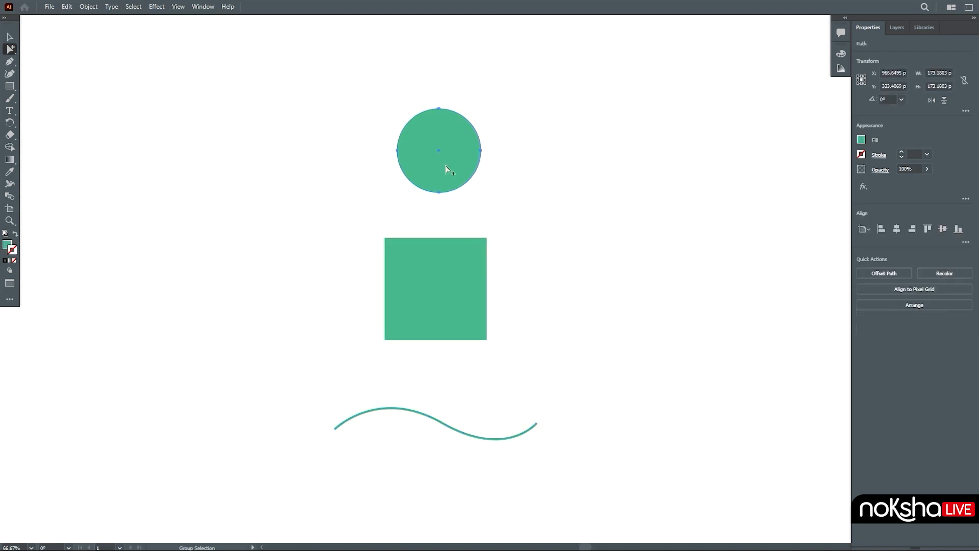
{"action": "left_click", "coordinate": [445, 170]}
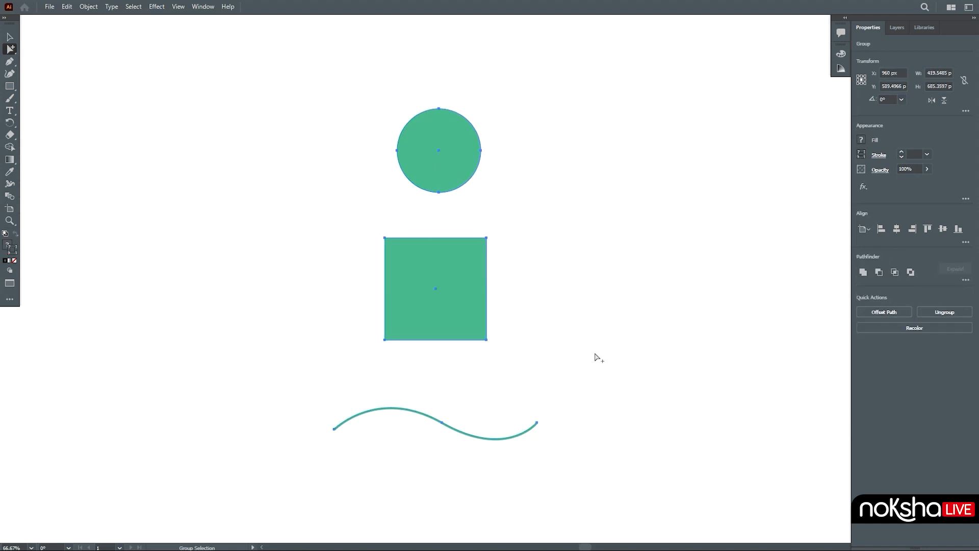
{"action": "left_click", "coordinate": [595, 355]}
Step: Switch to the Lasso tool and lasso around the circle's right anchor to select it
{"action": "key", "text": "v"}
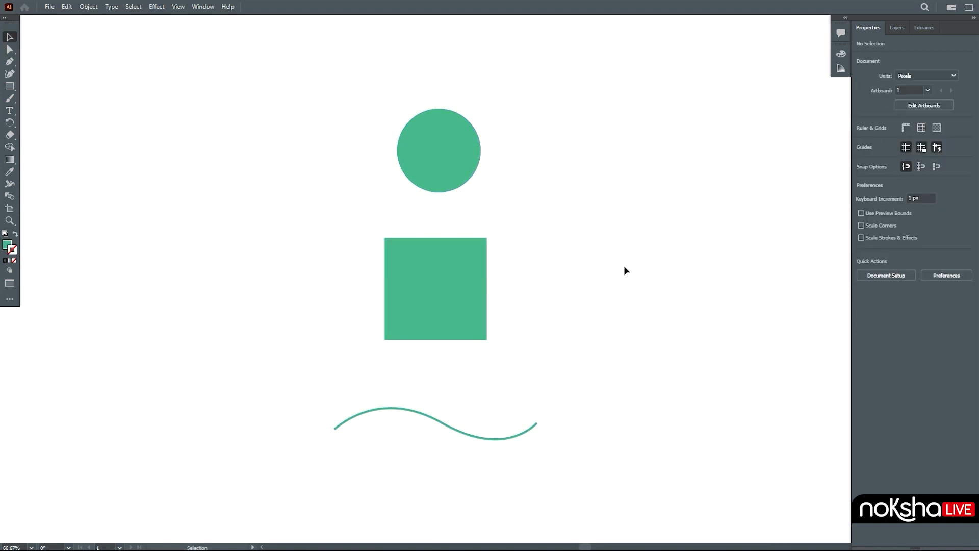
{"action": "left_click", "coordinate": [14, 54]}
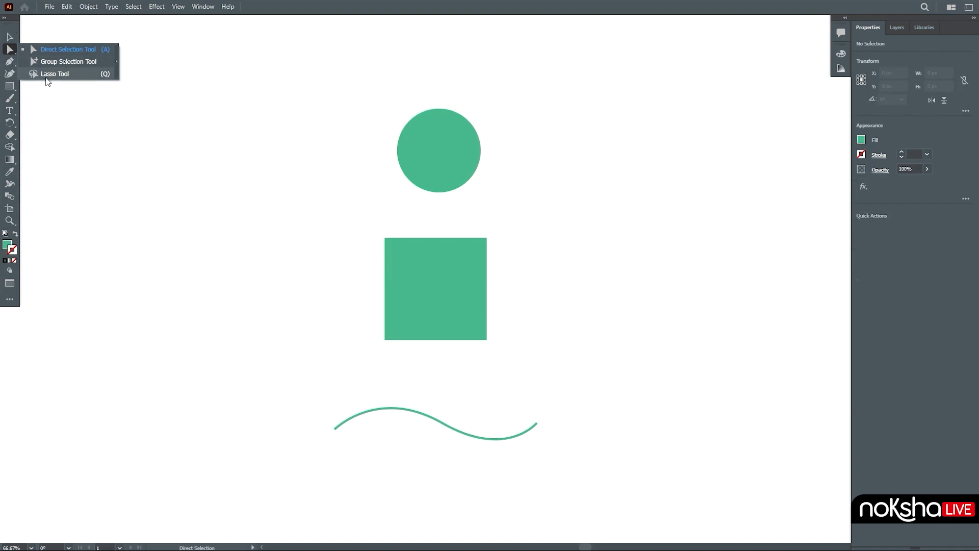
{"action": "left_click", "coordinate": [64, 76]}
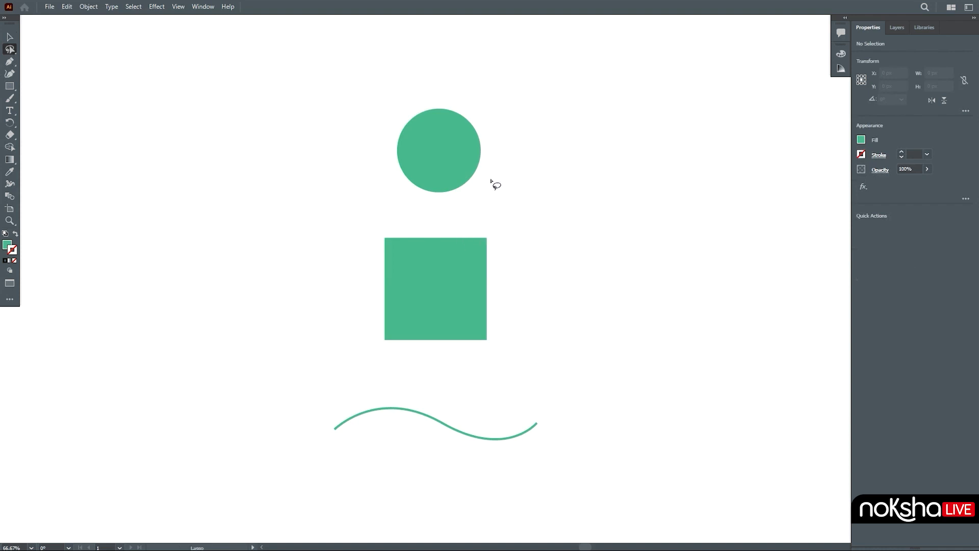
{"action": "mouse_move", "coordinate": [488, 162]}
{"action": "left_mouse_down"}
{"action": "mouse_move", "coordinate": [488, 172]}
{"action": "mouse_move", "coordinate": [470, 169]}
{"action": "mouse_move", "coordinate": [481, 158]}
{"action": "mouse_move", "coordinate": [488, 169]}
{"action": "left_mouse_up"}
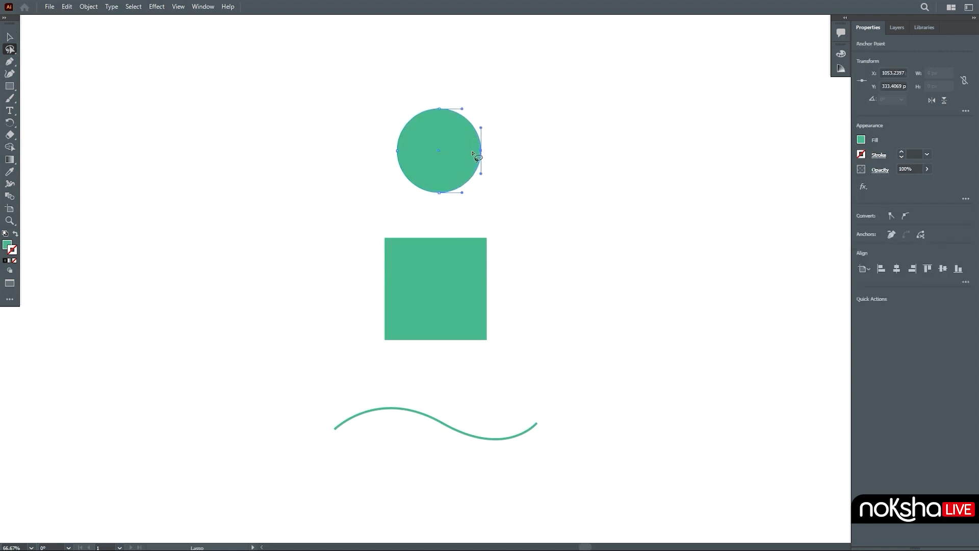
Step: Deselect, then lasso around the square's corner and the wave's middle anchor in turn
{"action": "key", "text": "v"}
{"action": "left_click", "coordinate": [202, 106]}
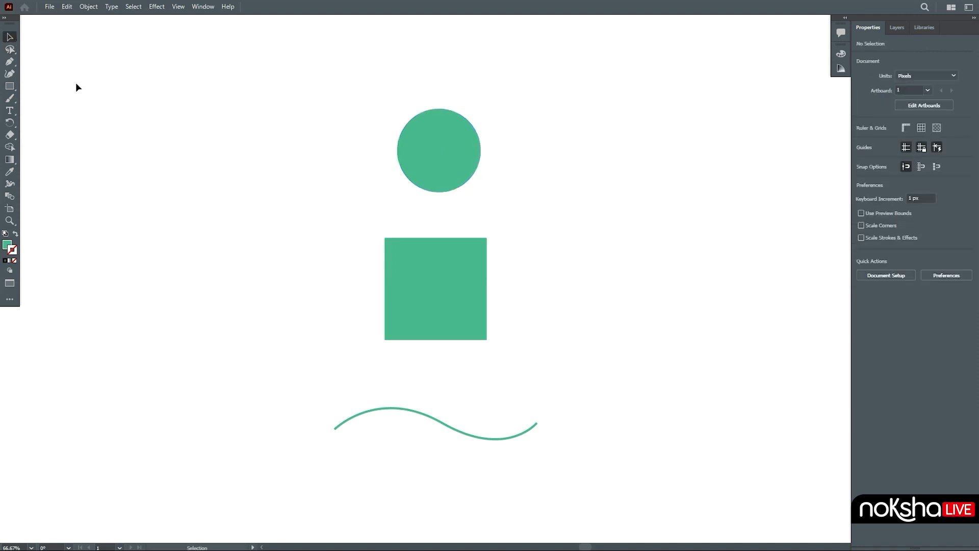
{"action": "left_click", "coordinate": [9, 49]}
{"action": "mouse_move", "coordinate": [492, 230]}
{"action": "left_mouse_down"}
{"action": "mouse_move", "coordinate": [483, 248]}
{"action": "mouse_move", "coordinate": [492, 245]}
{"action": "mouse_move", "coordinate": [491, 229]}
{"action": "mouse_move", "coordinate": [480, 228]}
{"action": "mouse_move", "coordinate": [488, 348]}
{"action": "mouse_move", "coordinate": [492, 219]}
{"action": "left_mouse_up"}
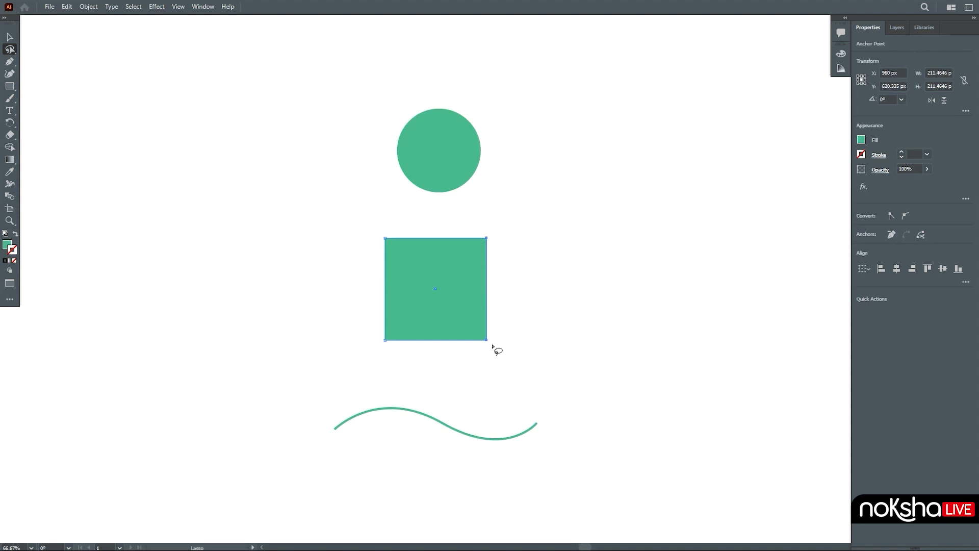
{"action": "mouse_move", "coordinate": [456, 399]}
{"action": "left_mouse_down"}
{"action": "mouse_move", "coordinate": [422, 452]}
{"action": "mouse_move", "coordinate": [482, 429]}
{"action": "mouse_move", "coordinate": [462, 403]}
{"action": "left_mouse_up"}
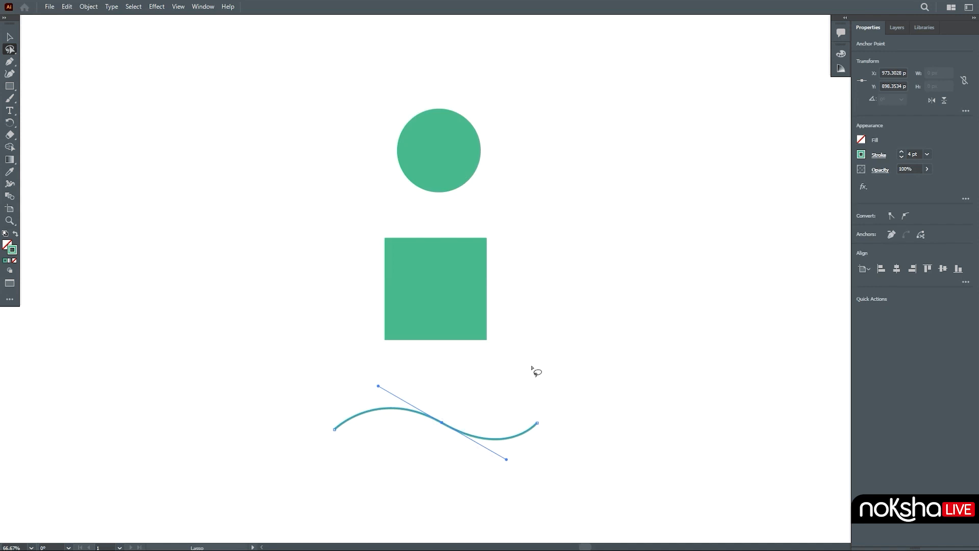
Step: Ungroup the shapes and drag a copy of the circle up and to the right
{"action": "key", "text": "v"}
{"action": "left_click", "coordinate": [522, 293]}
{"action": "left_click", "coordinate": [452, 155]}
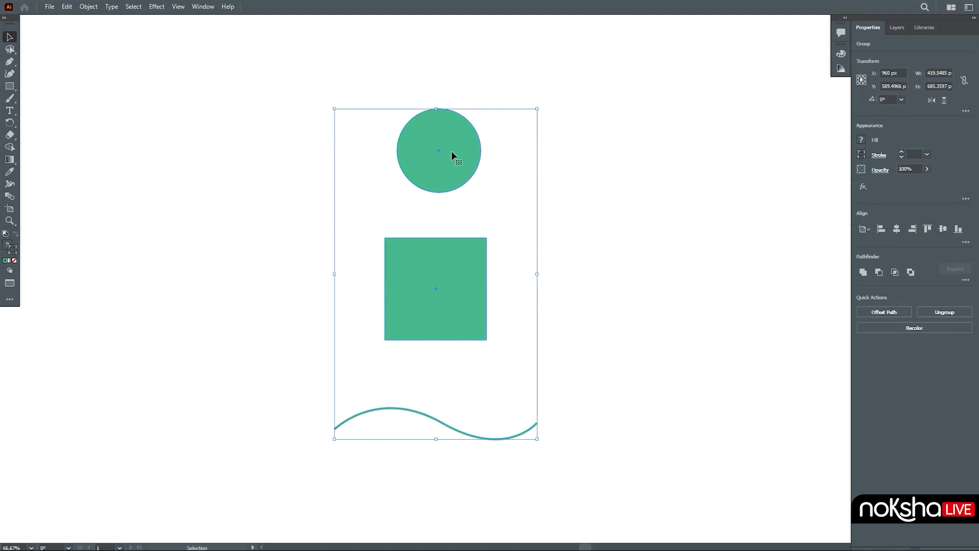
{"action": "right_click", "coordinate": [452, 152]}
{"action": "left_click", "coordinate": [504, 236]}
{"action": "left_click_drag", "start_coordinate": [460, 163], "coordinate": [503, 150]}
Step: Set the copied circle's fill colour to ffb339 in the Color Picker and close the Color panel
{"action": "double_click", "coordinate": [7, 247]}
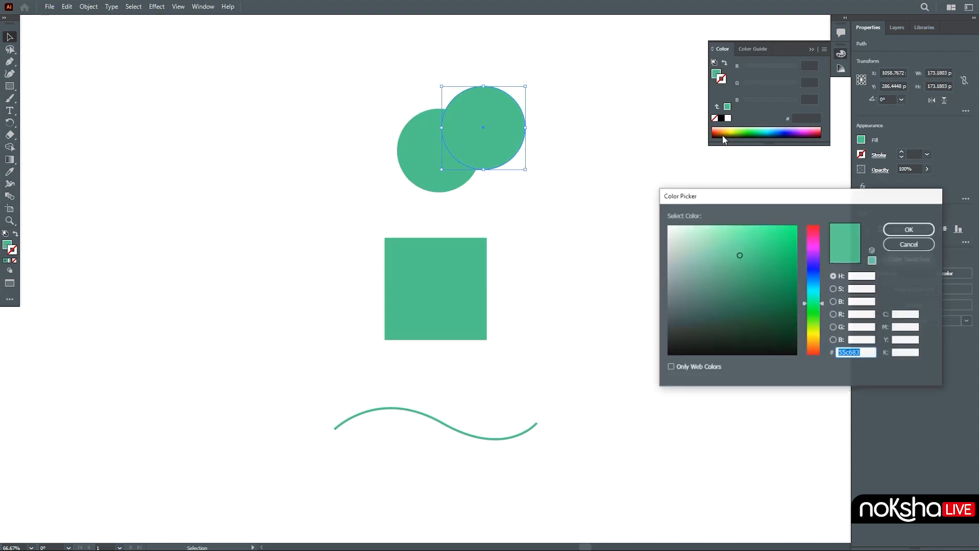
{"action": "left_click", "coordinate": [819, 333]}
{"action": "left_click_drag", "start_coordinate": [819, 330], "coordinate": [819, 341]}
{"action": "left_click_drag", "start_coordinate": [774, 234], "coordinate": [770, 212]}
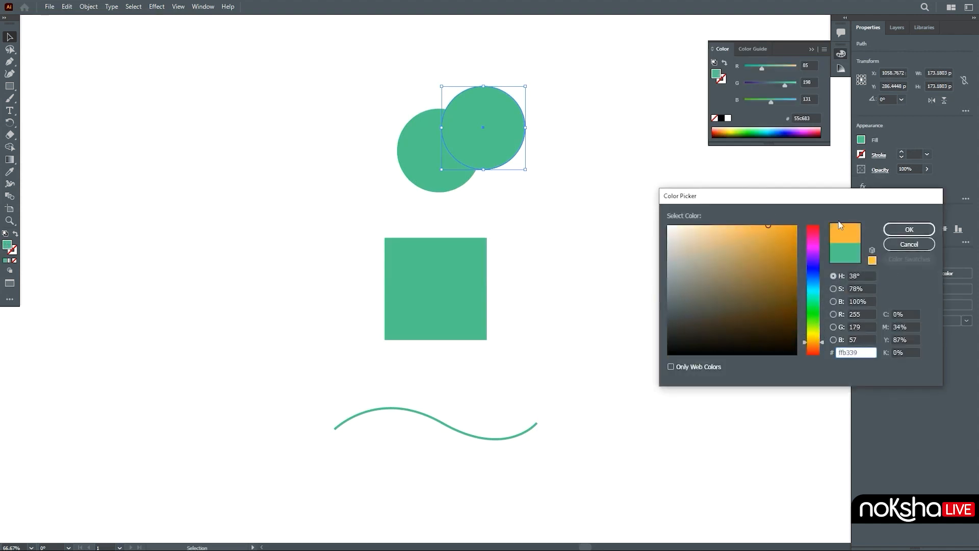
{"action": "left_click", "coordinate": [909, 229]}
{"action": "left_click", "coordinate": [812, 51]}
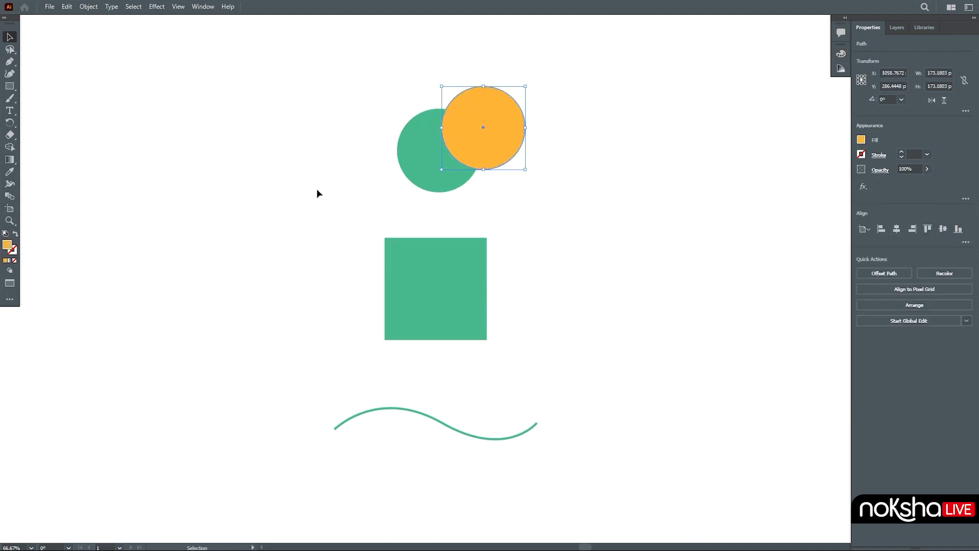
Step: Deselect, then use the Lasso tool to select anchors across the overlapping circles, the square, and the wave
{"action": "left_click", "coordinate": [332, 184]}
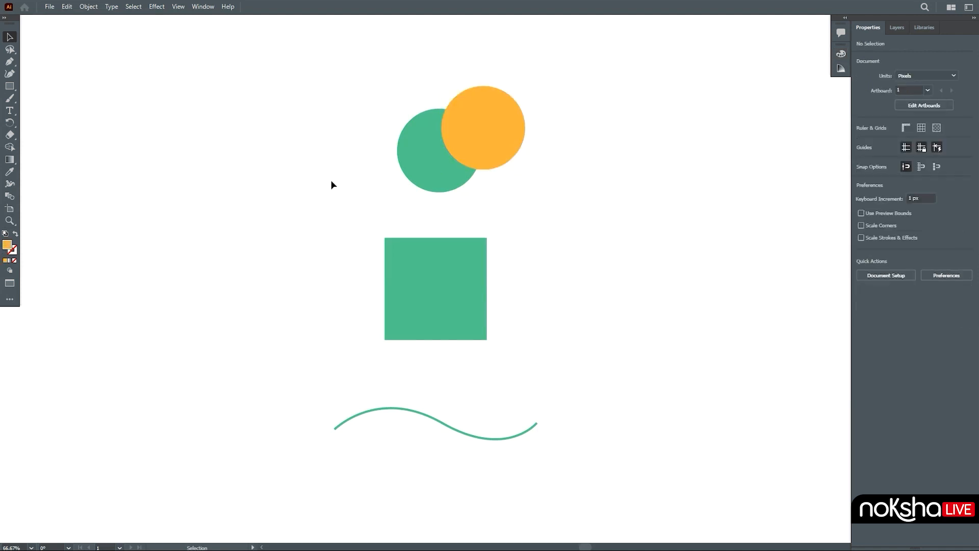
{"action": "left_click", "coordinate": [10, 50]}
{"action": "mouse_move", "coordinate": [481, 185]}
{"action": "left_mouse_down"}
{"action": "mouse_move", "coordinate": [439, 176]}
{"action": "mouse_move", "coordinate": [453, 194]}
{"action": "mouse_move", "coordinate": [471, 191]}
{"action": "mouse_move", "coordinate": [475, 158]}
{"action": "mouse_move", "coordinate": [464, 165]}
{"action": "mouse_move", "coordinate": [476, 189]}
{"action": "mouse_move", "coordinate": [502, 177]}
{"action": "left_mouse_up"}
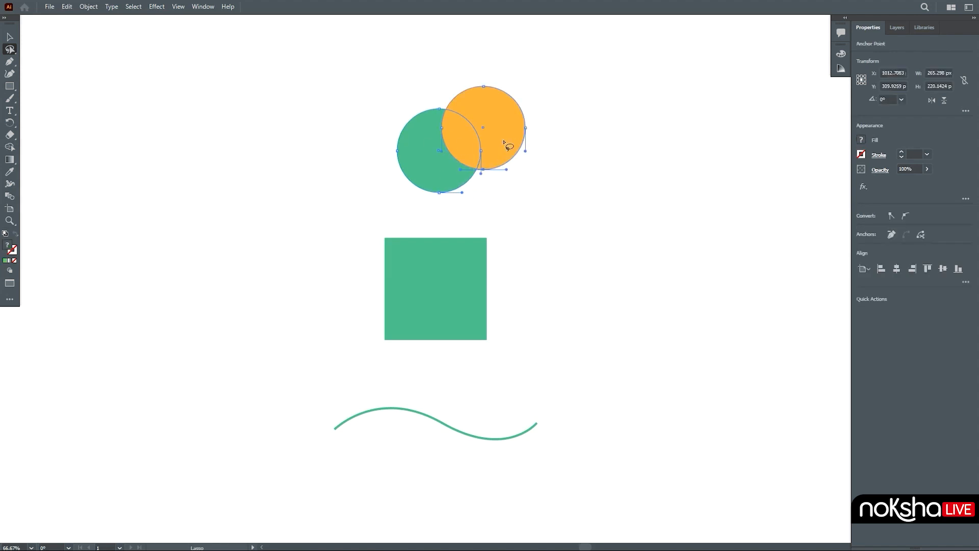
{"action": "mouse_move", "coordinate": [521, 213]}
{"action": "left_mouse_down"}
{"action": "mouse_move", "coordinate": [432, 163]}
{"action": "mouse_move", "coordinate": [466, 254]}
{"action": "mouse_move", "coordinate": [520, 215]}
{"action": "left_mouse_up"}
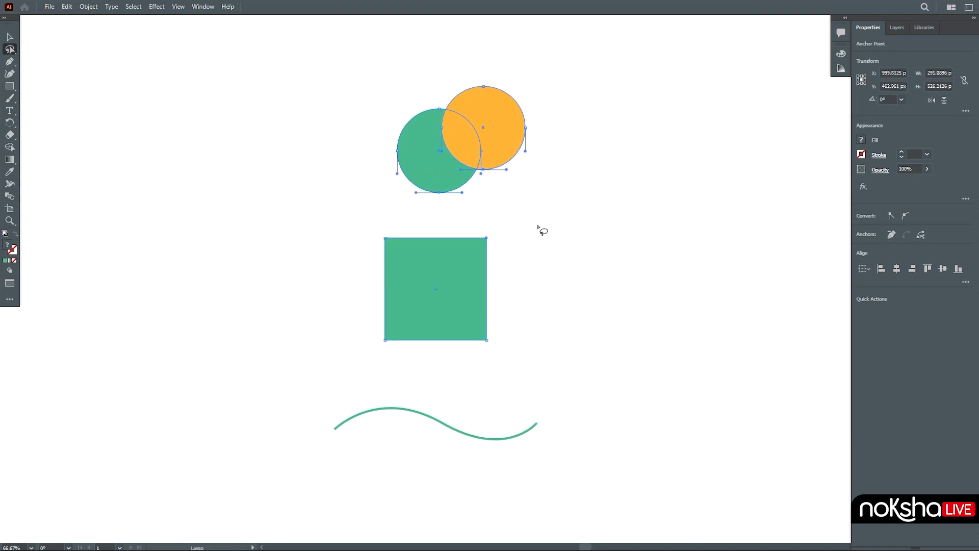
{"action": "mouse_move", "coordinate": [550, 164]}
{"action": "left_mouse_down"}
{"action": "mouse_move", "coordinate": [453, 163]}
{"action": "mouse_move", "coordinate": [485, 434]}
{"action": "mouse_move", "coordinate": [579, 358]}
{"action": "mouse_move", "coordinate": [533, 187]}
{"action": "mouse_move", "coordinate": [544, 168]}
{"action": "left_mouse_up"}
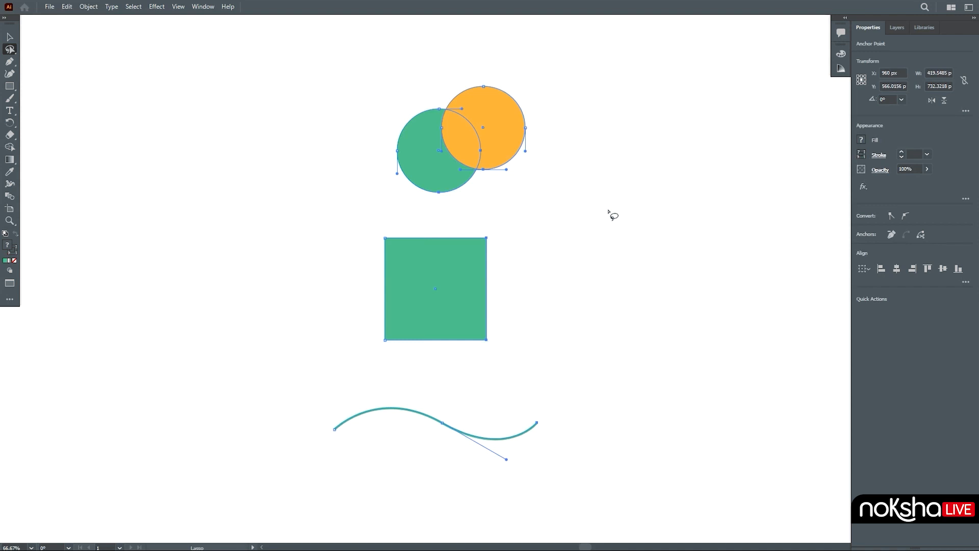
Step: Deselect everything and choose the Magic Wand tool from the full tool list
{"action": "key", "text": "v"}
{"action": "left_click", "coordinate": [583, 167]}
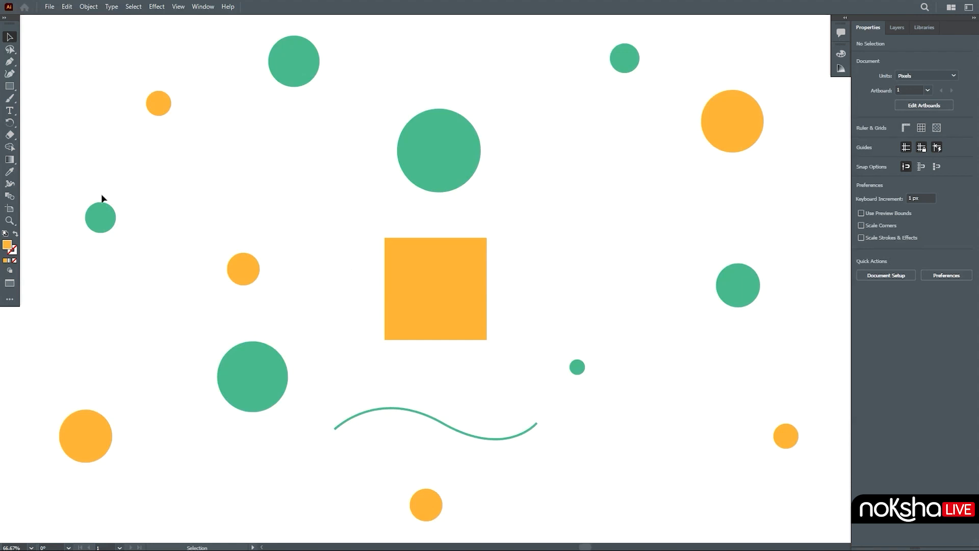
{"action": "left_click", "coordinate": [9, 299]}
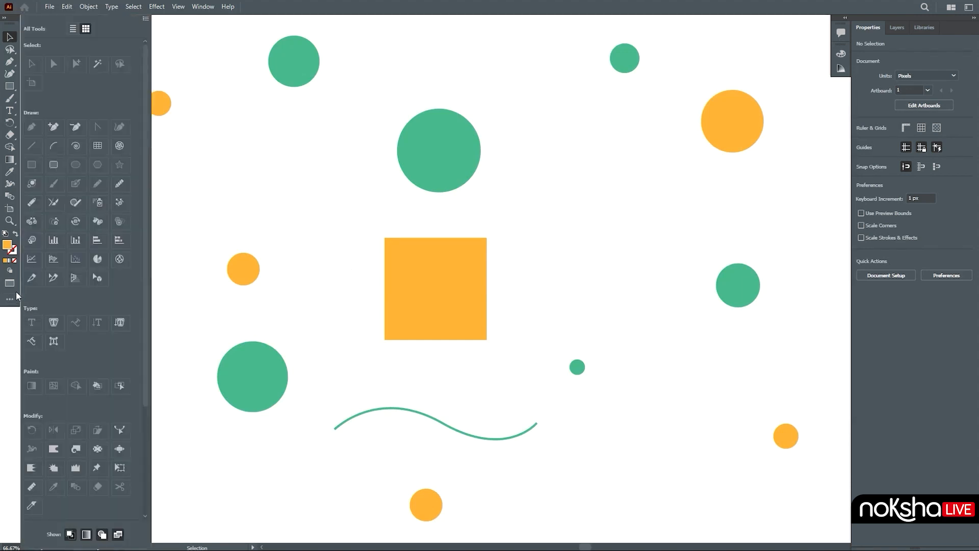
{"action": "left_click", "coordinate": [95, 63]}
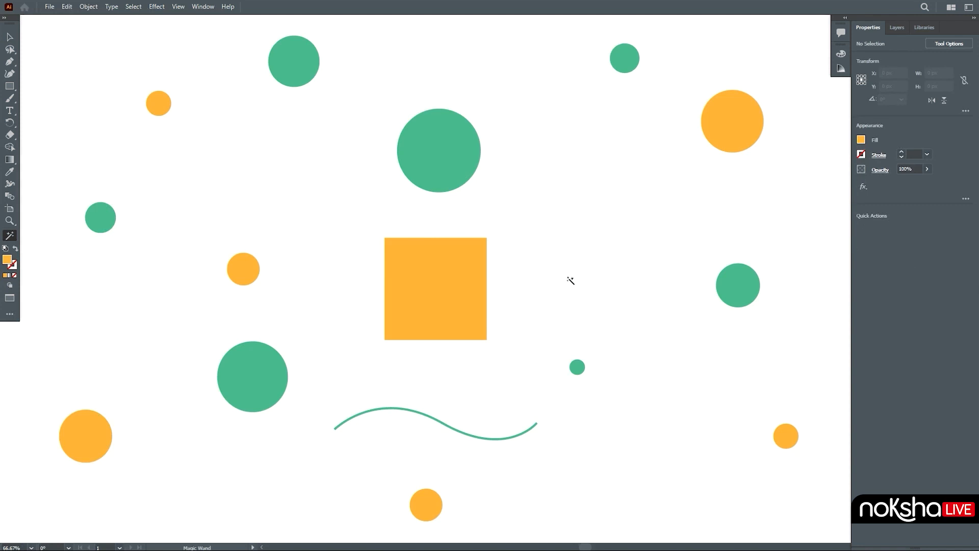
Step: Use the Magic Wand to select all orange shapes from the square, then all green circles, then deselect
{"action": "left_click", "coordinate": [469, 280]}
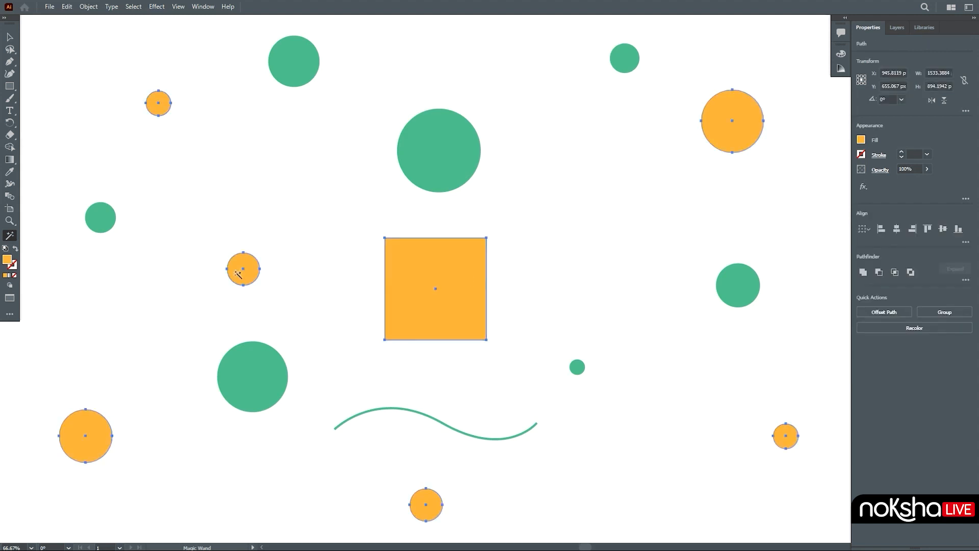
{"action": "left_click", "coordinate": [626, 60]}
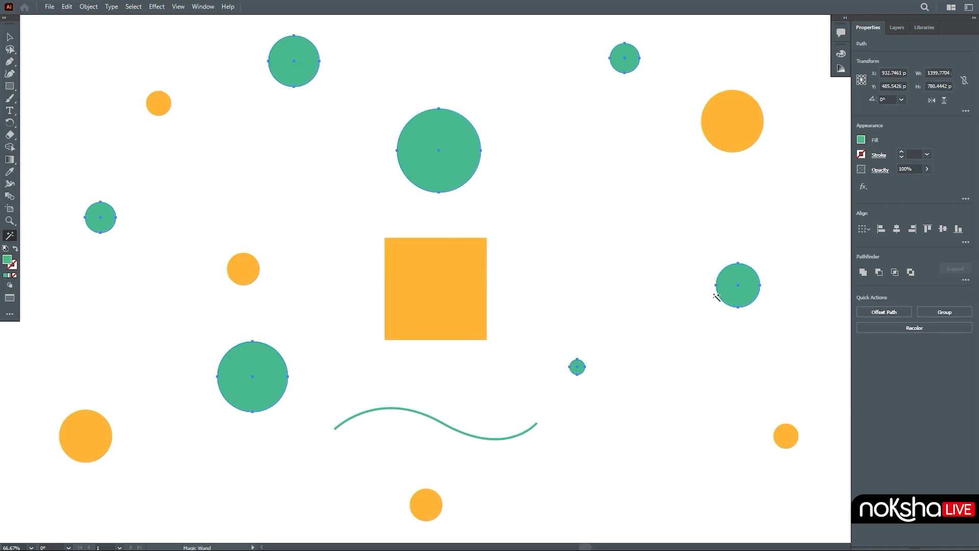
{"action": "left_click", "coordinate": [676, 292]}
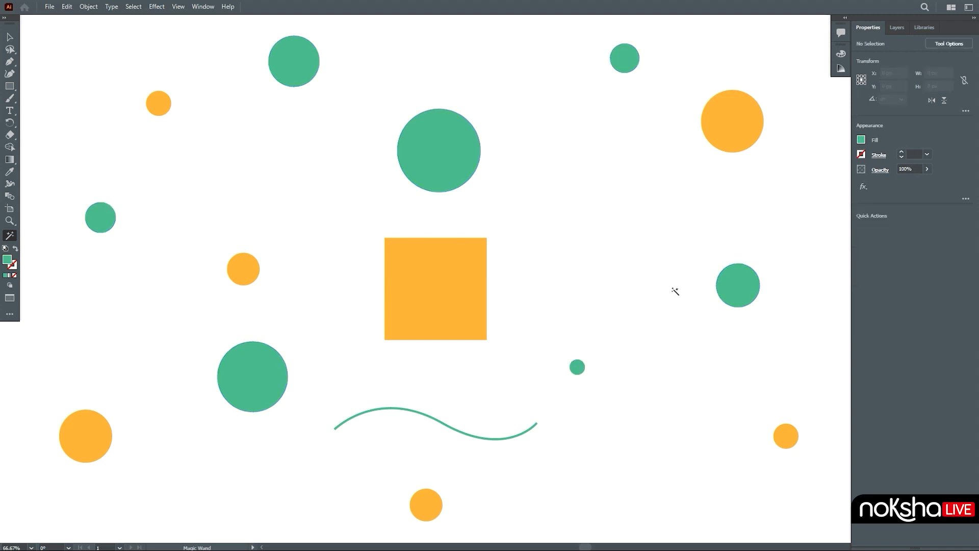